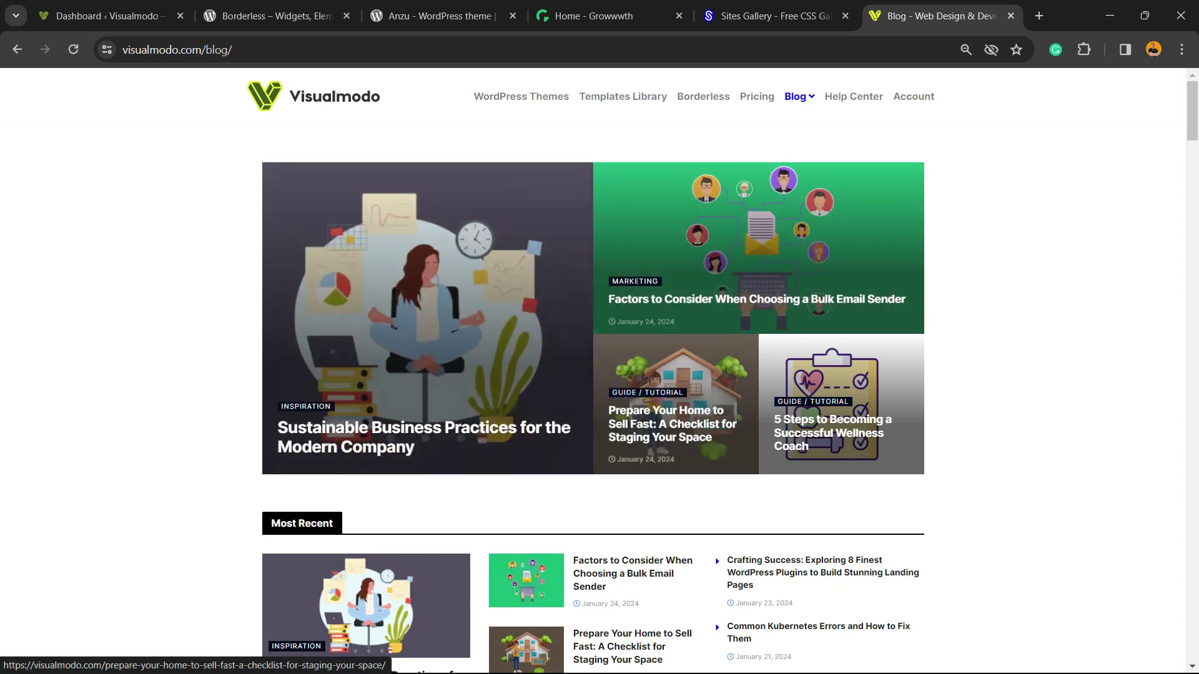
{"action": "scroll", "coordinate": [675, 403], "scroll_direction": "down", "scroll_amount": 2}
{"action": "scroll", "coordinate": [600, 404], "scroll_direction": "down", "scroll_amount": 2}
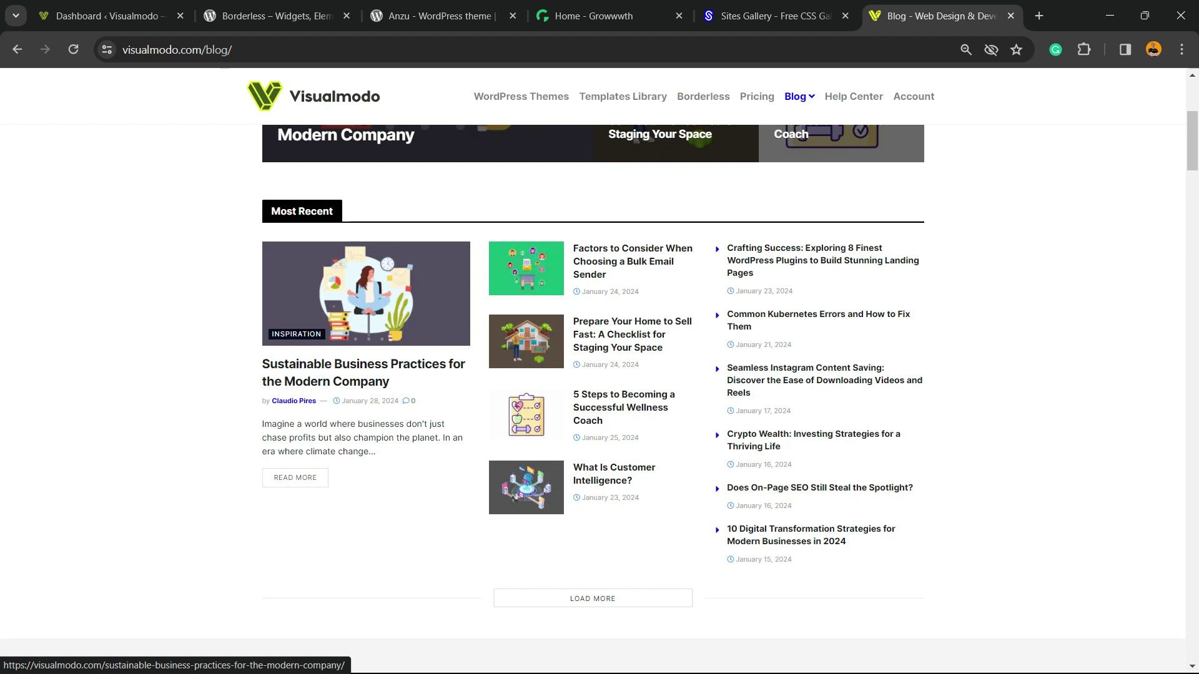
{"action": "scroll", "coordinate": [600, 375], "scroll_direction": "down", "scroll_amount": 2}
{"action": "scroll", "coordinate": [600, 374], "scroll_direction": "down", "scroll_amount": 2}
{"action": "scroll", "coordinate": [281, 300], "scroll_direction": "down", "scroll_amount": 2}
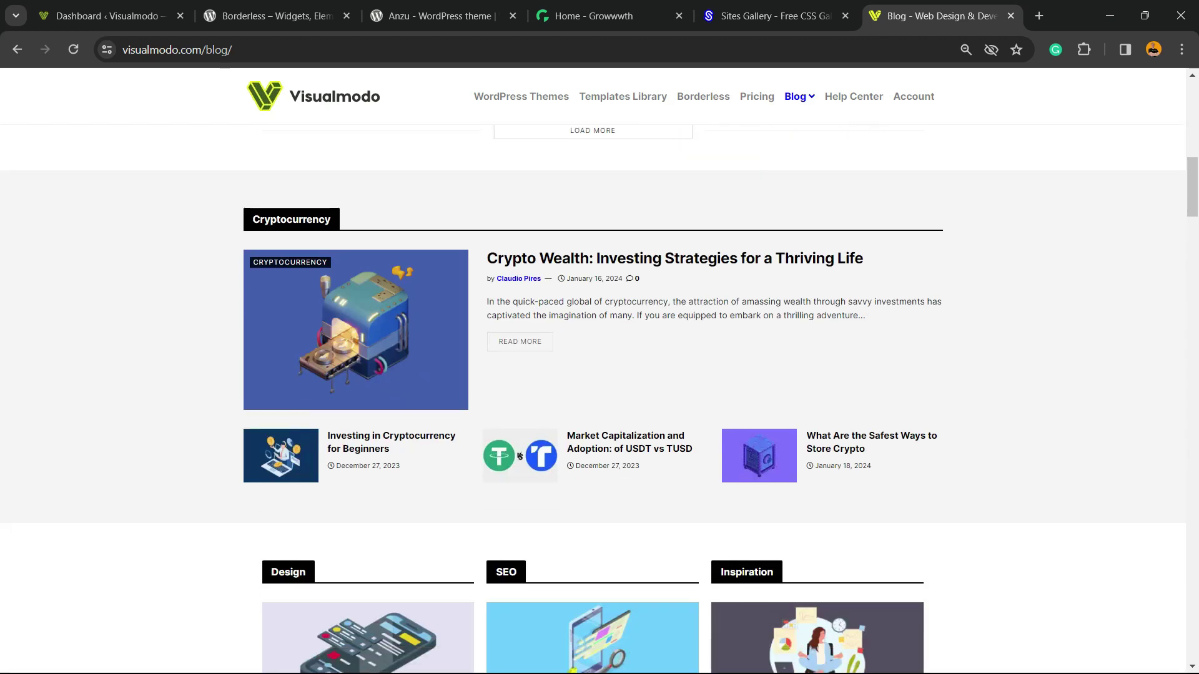
{"action": "scroll", "coordinate": [281, 300], "scroll_direction": "down", "scroll_amount": 2}
{"action": "scroll", "coordinate": [281, 300], "scroll_direction": "down", "scroll_amount": 2}
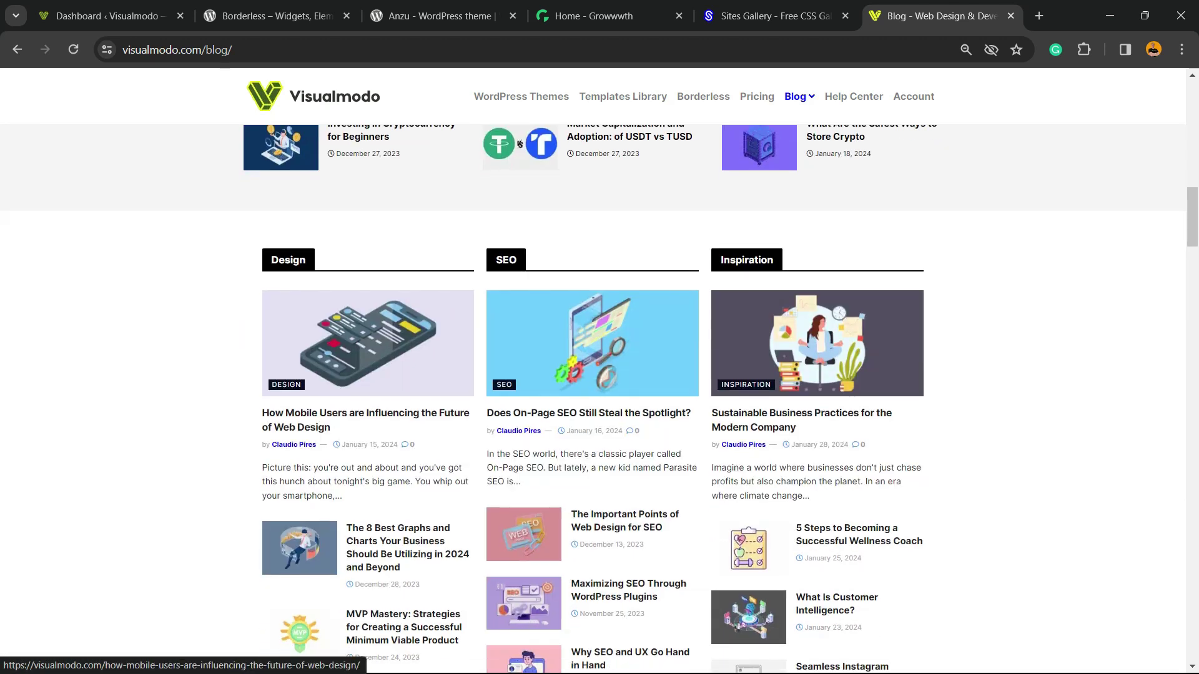
{"action": "scroll", "coordinate": [300, 394], "scroll_direction": "down", "scroll_amount": 2}
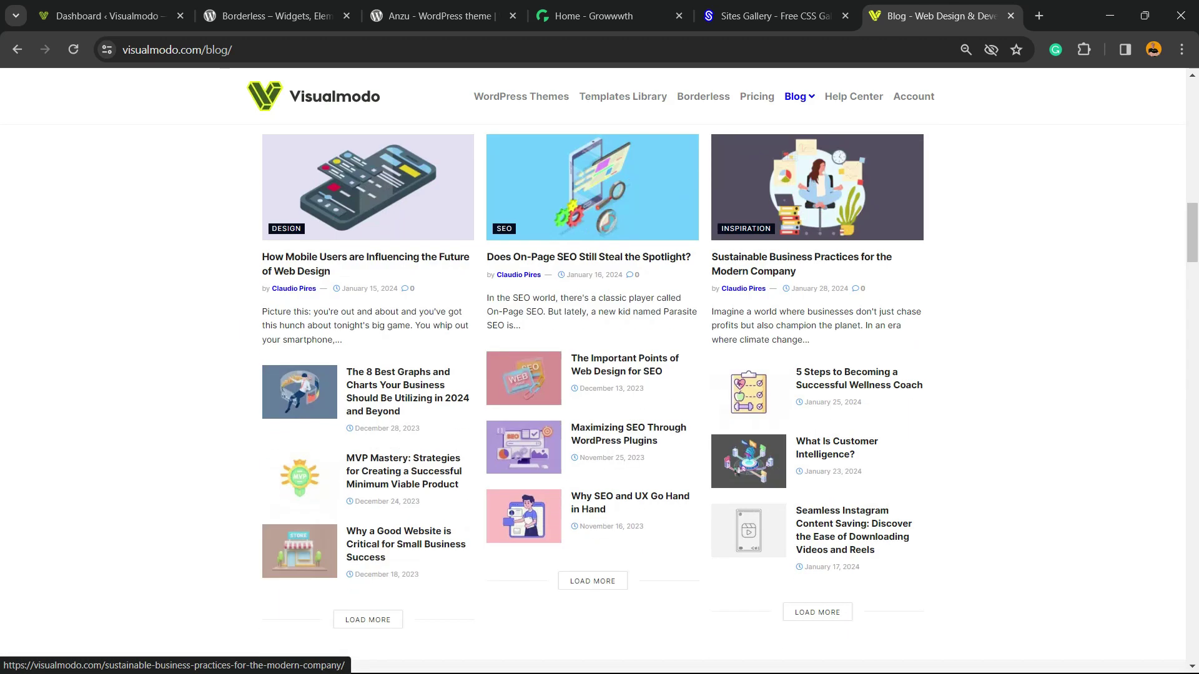
{"action": "scroll", "coordinate": [300, 394], "scroll_direction": "down", "scroll_amount": 2}
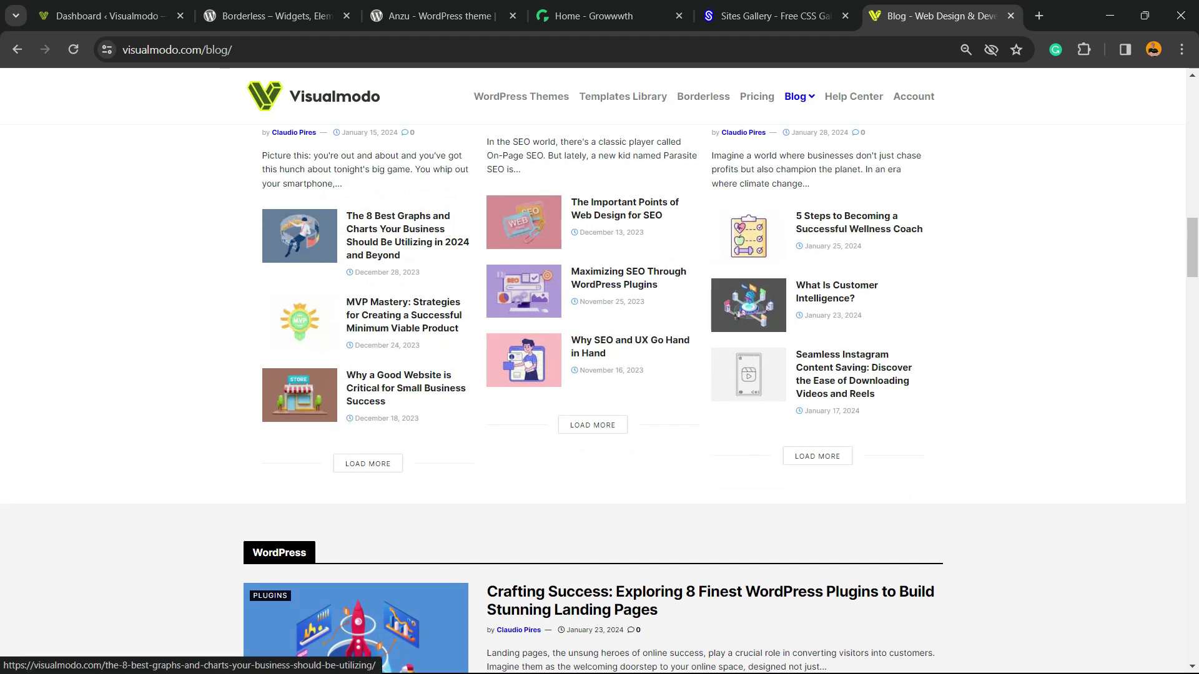
- Open 'The 8 Best Graphs and Charts' article, return to the blog index, then show the dashboard
{"action": "left_click", "coordinate": [399, 229]}
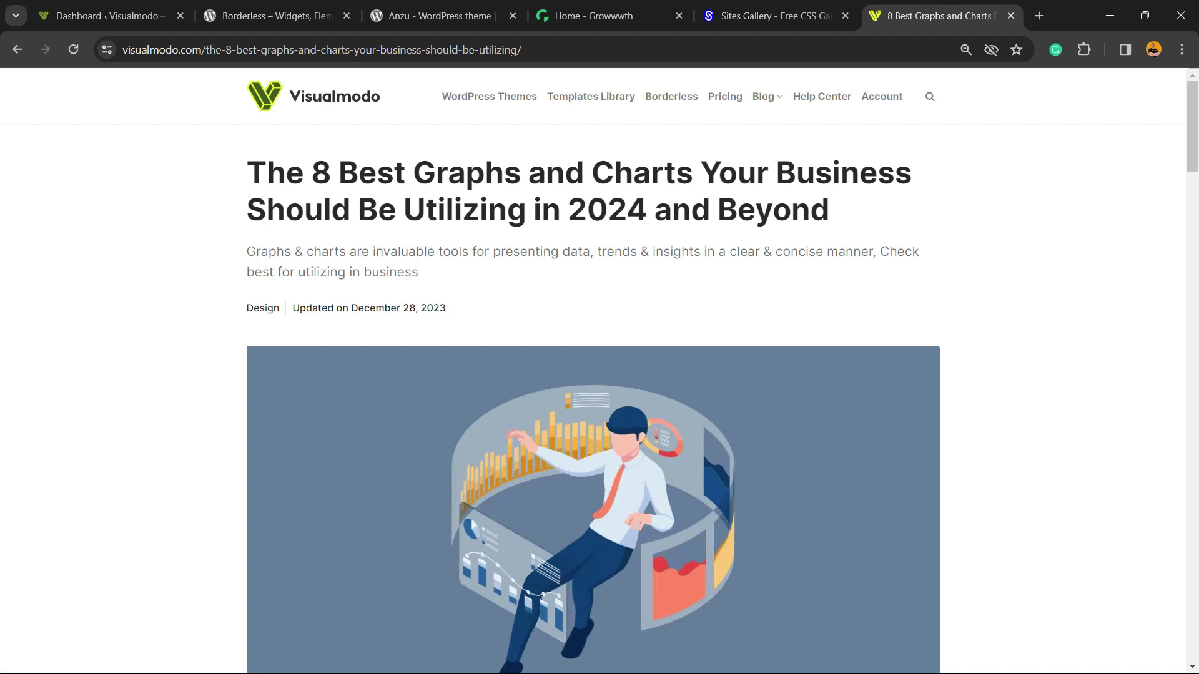
{"action": "scroll", "coordinate": [600, 375], "scroll_direction": "down", "scroll_amount": 2}
{"action": "scroll", "coordinate": [600, 376], "scroll_direction": "up", "scroll_amount": 2}
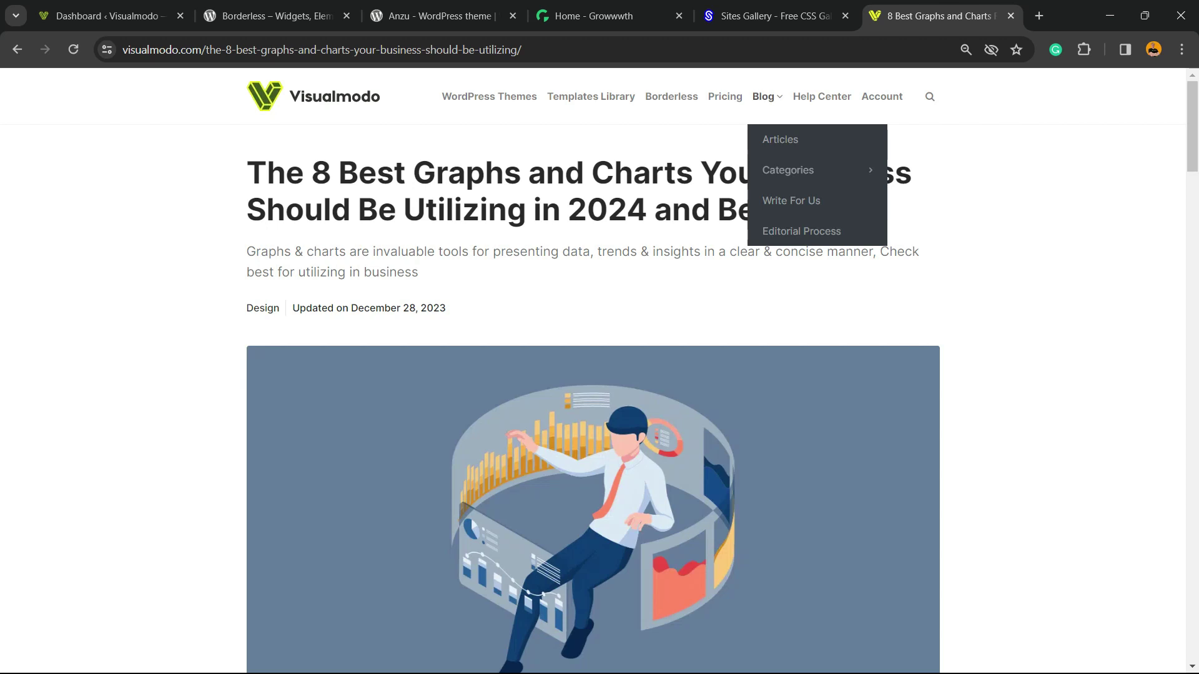
{"action": "left_click", "coordinate": [764, 96]}
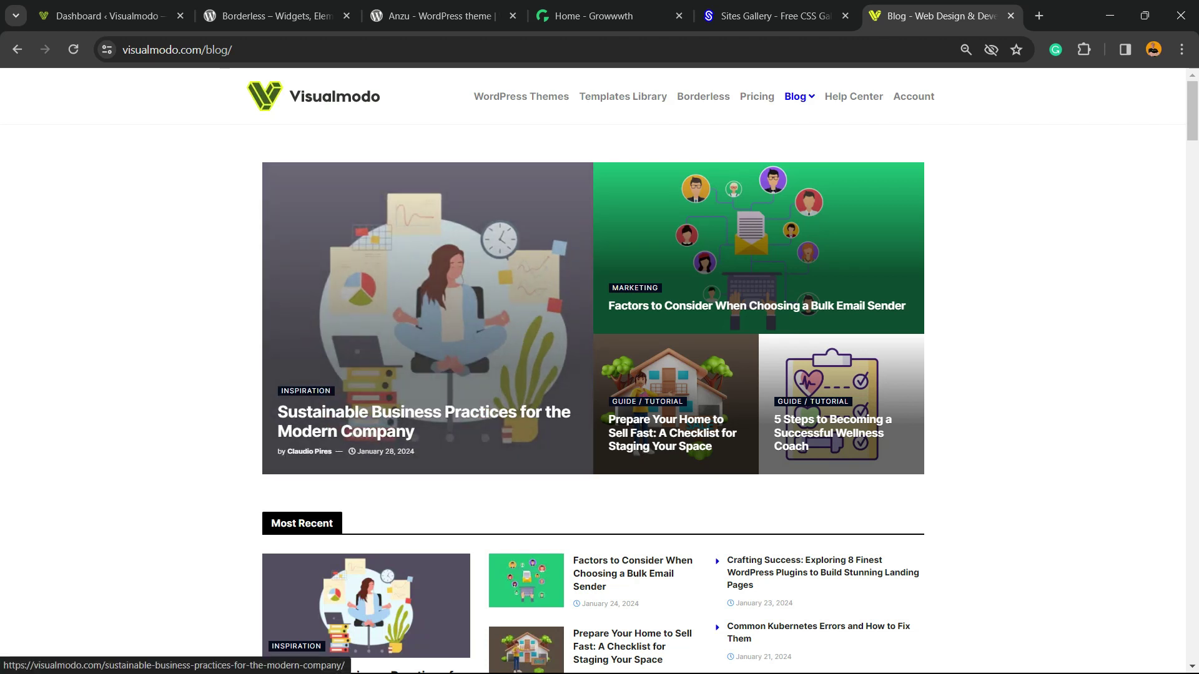
{"action": "left_click", "coordinate": [106, 16]}
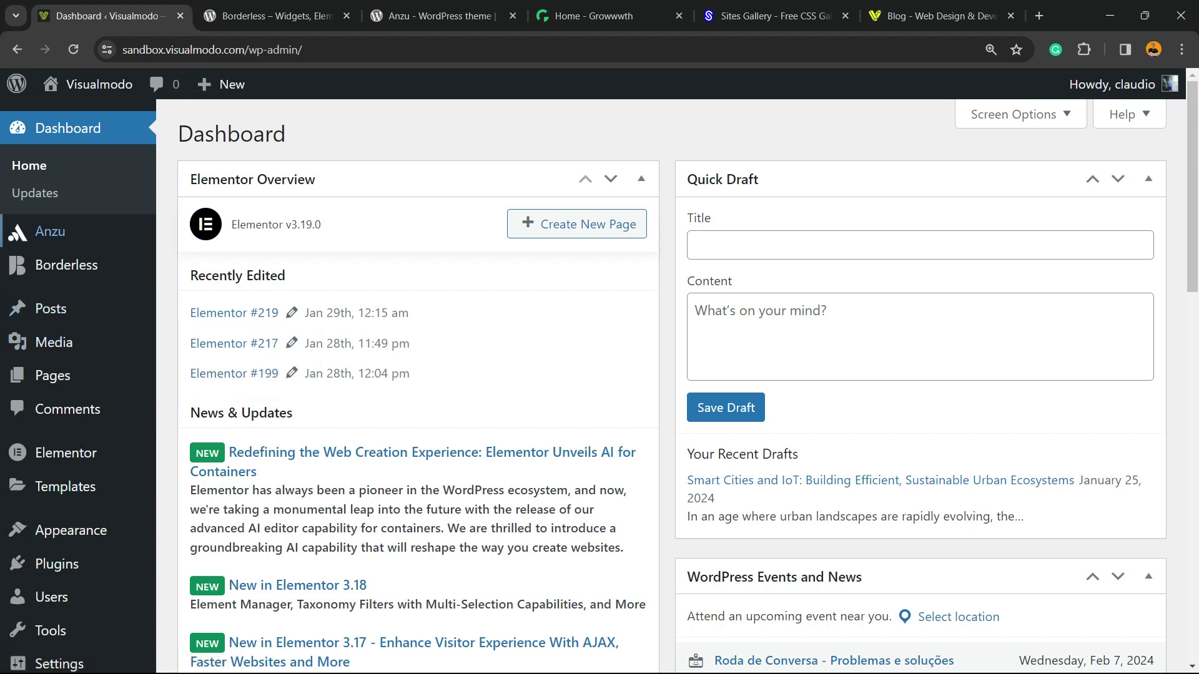
{"action": "scroll", "coordinate": [57, 265], "scroll_direction": "down", "scroll_amount": 2}
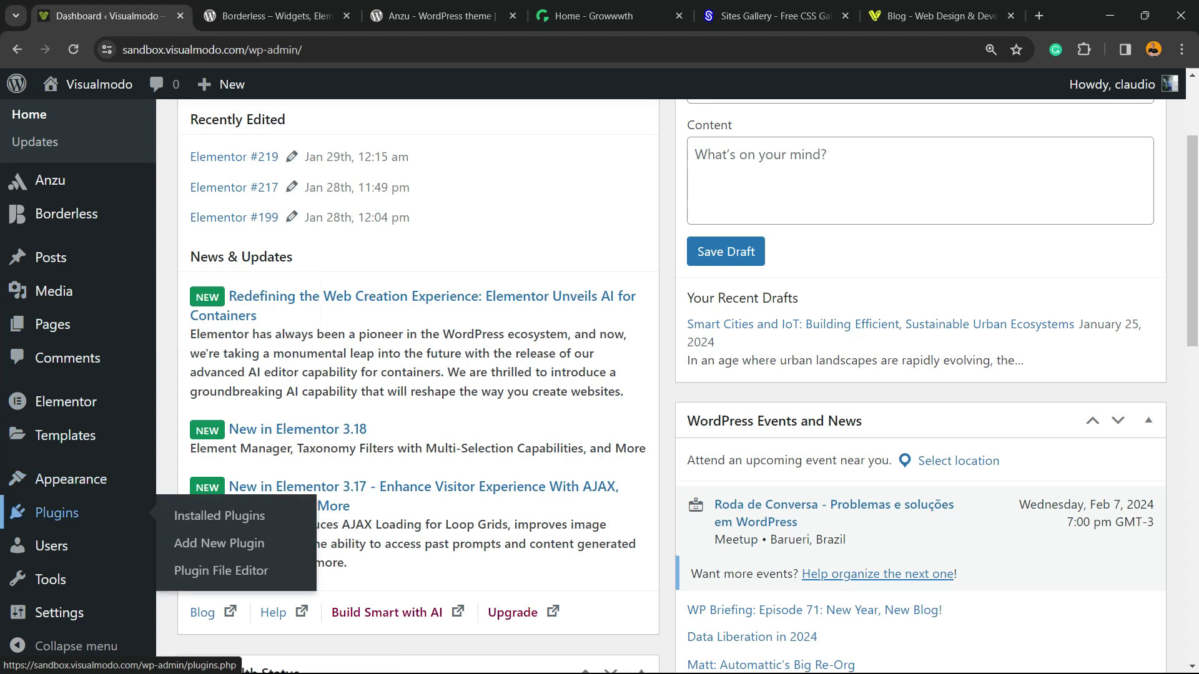
- Install and activate the WPCode plugin from the Add New Plugin page
{"action": "left_click", "coordinate": [220, 543]}
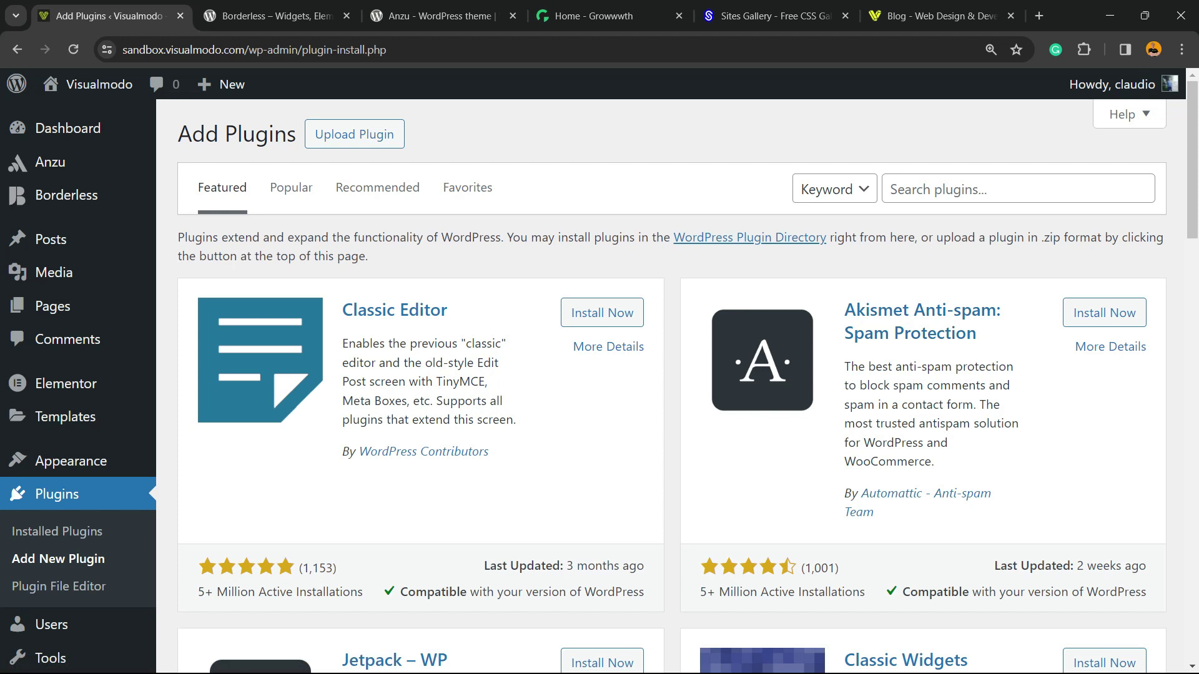
{"action": "type", "text": "w"}
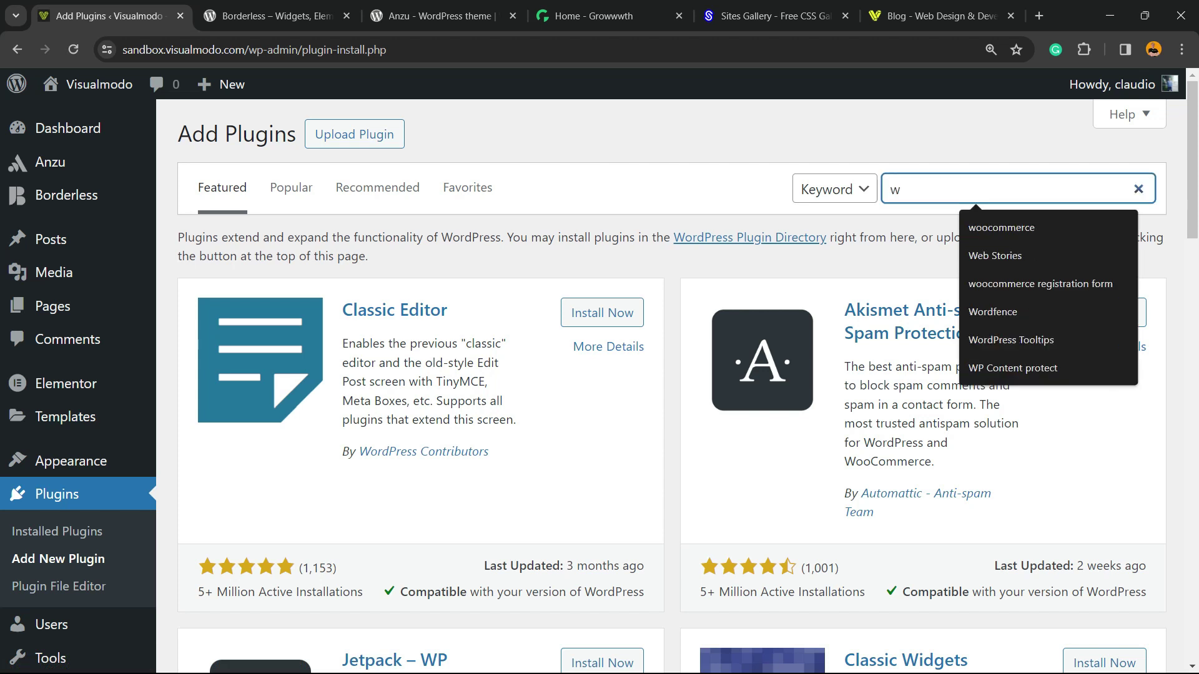
{"action": "type", "text": "pcode"}
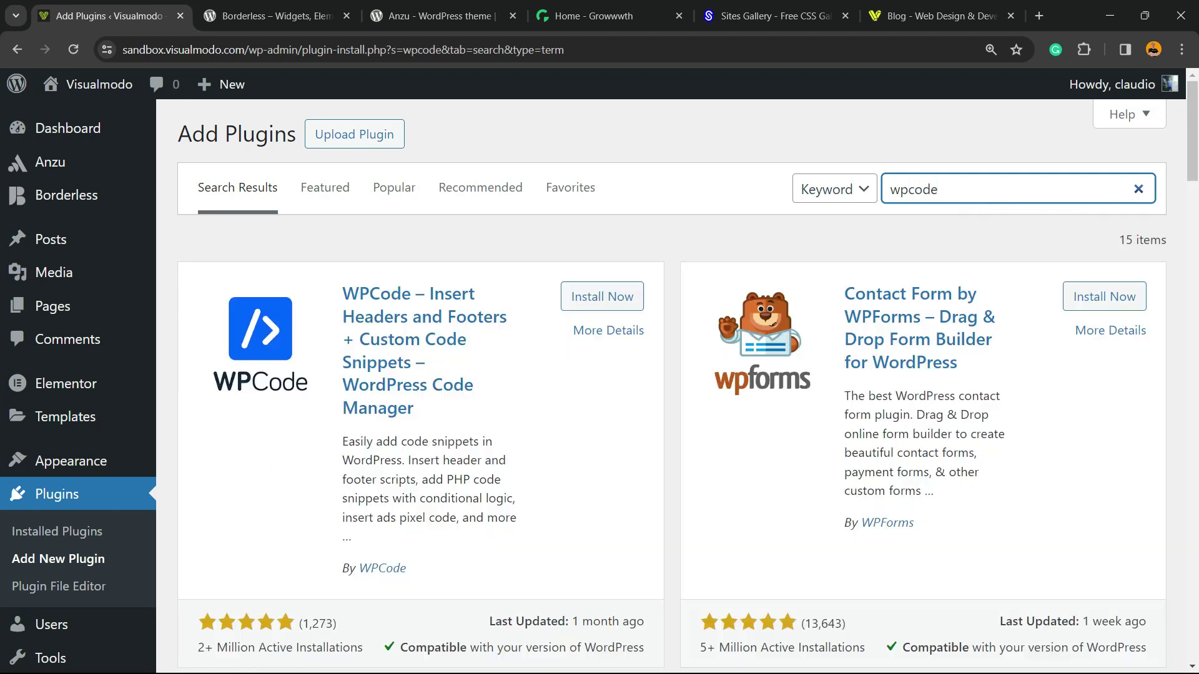
{"action": "left_click", "coordinate": [601, 296]}
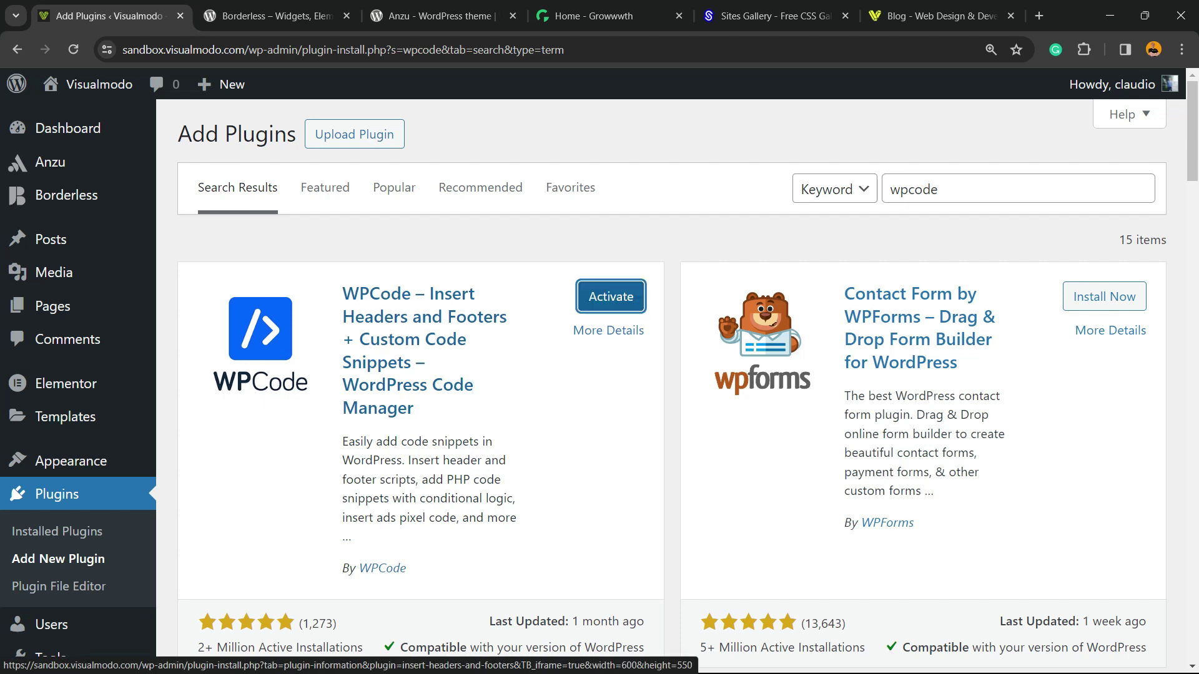
{"action": "left_click", "coordinate": [611, 296]}
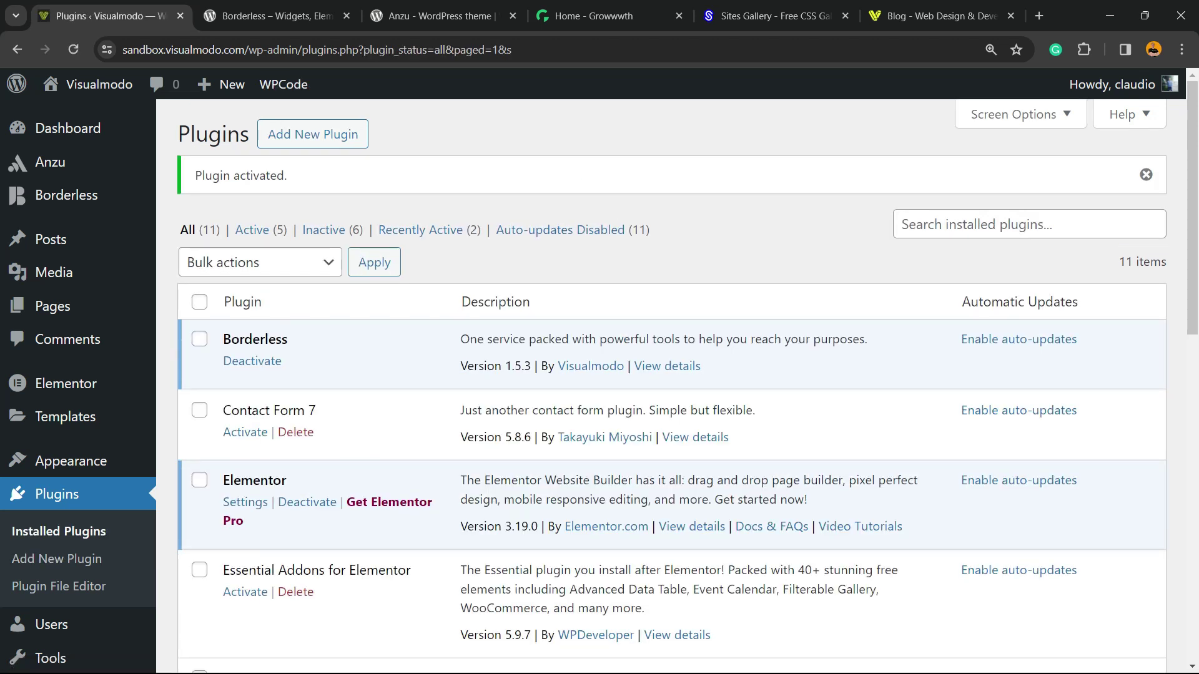
{"action": "scroll", "coordinate": [600, 375], "scroll_direction": "down", "scroll_amount": 2}
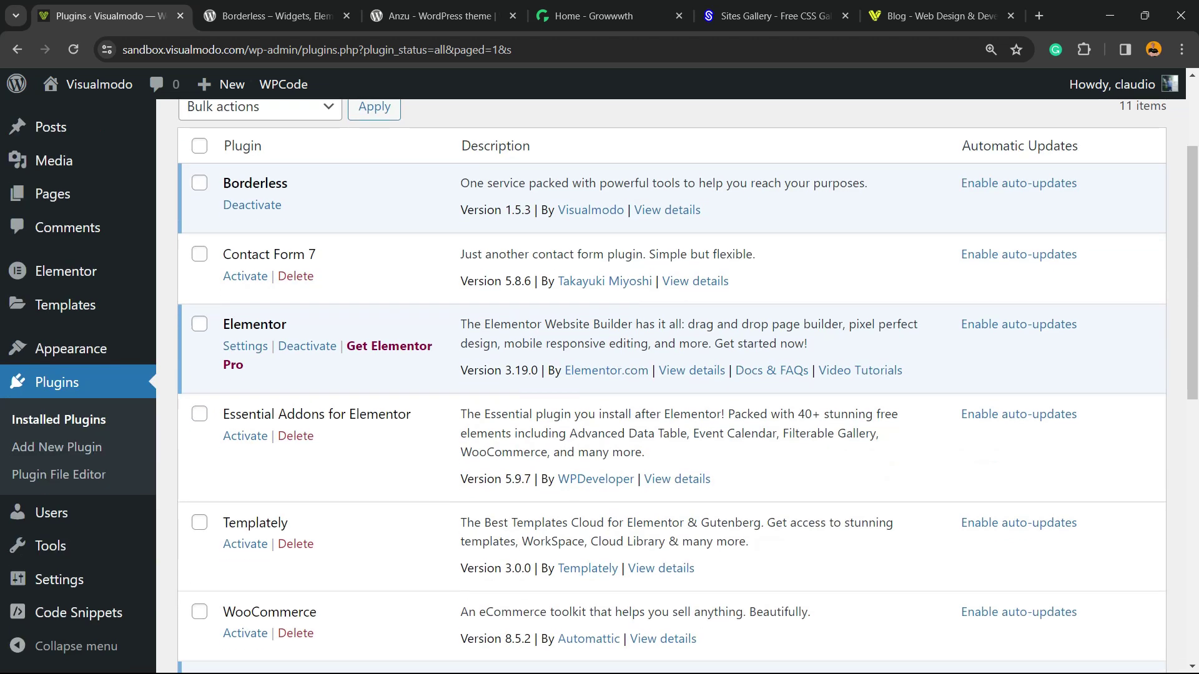
{"action": "scroll", "coordinate": [657, 375], "scroll_direction": "down", "scroll_amount": 2}
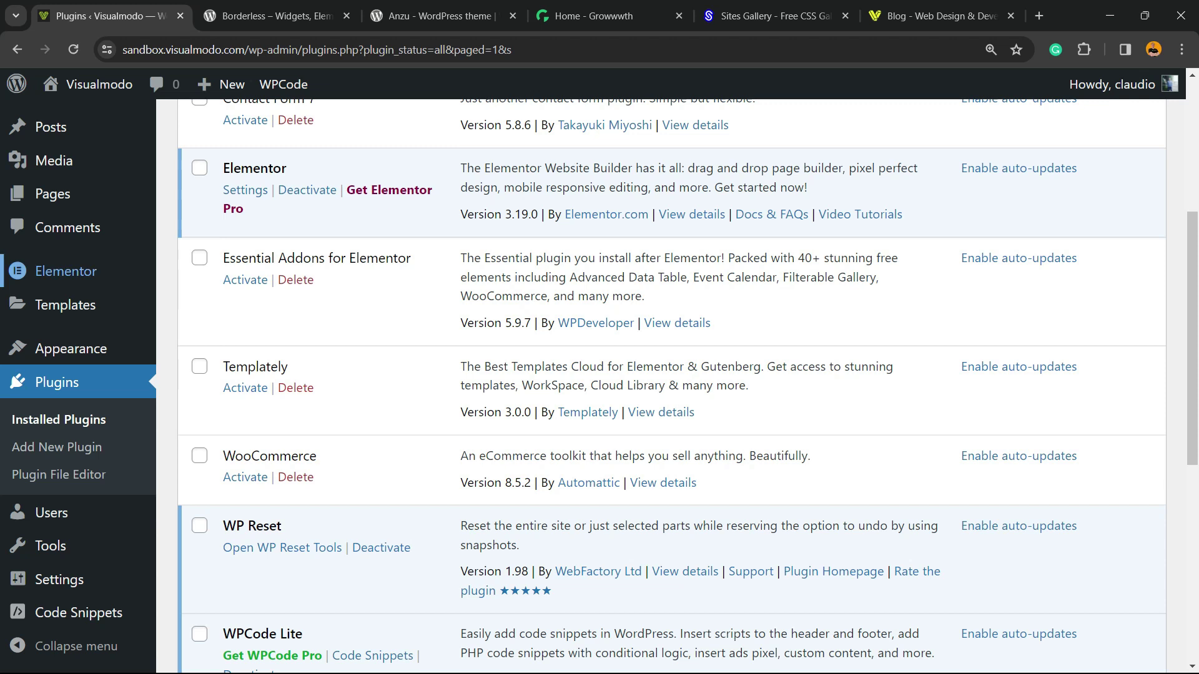
{"action": "mouse_move", "coordinate": [78, 613]}
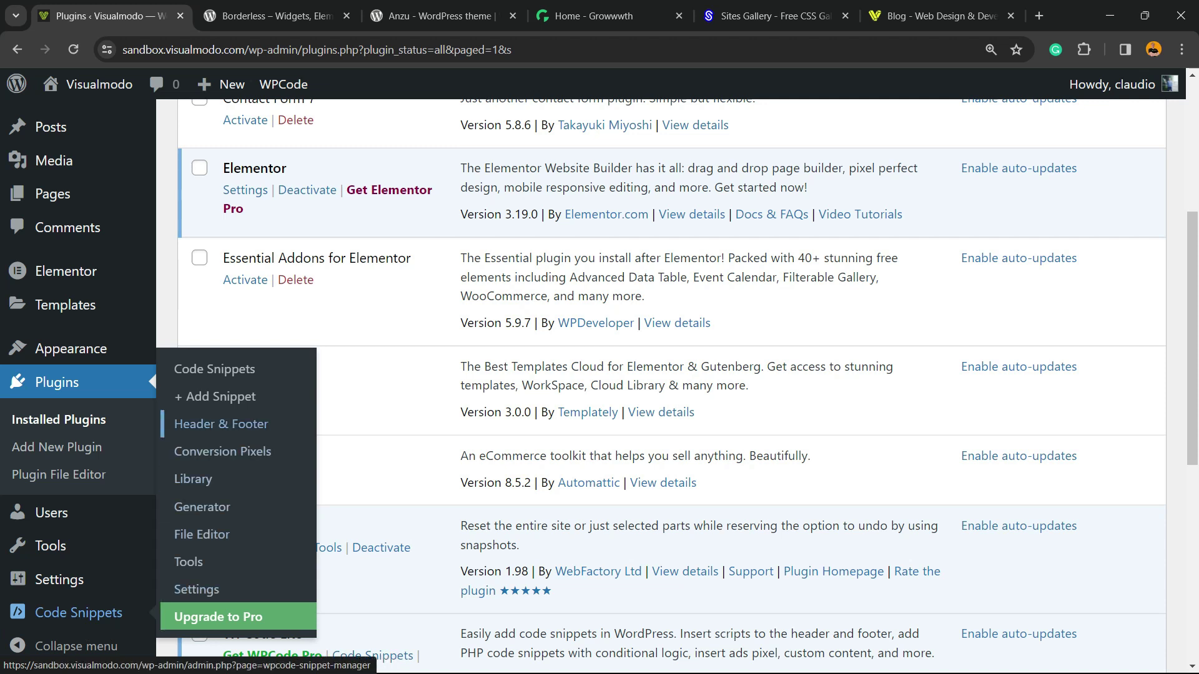
- Start a new code snippet from Code Snippets > + Add Snippet
{"action": "left_click", "coordinate": [214, 398]}
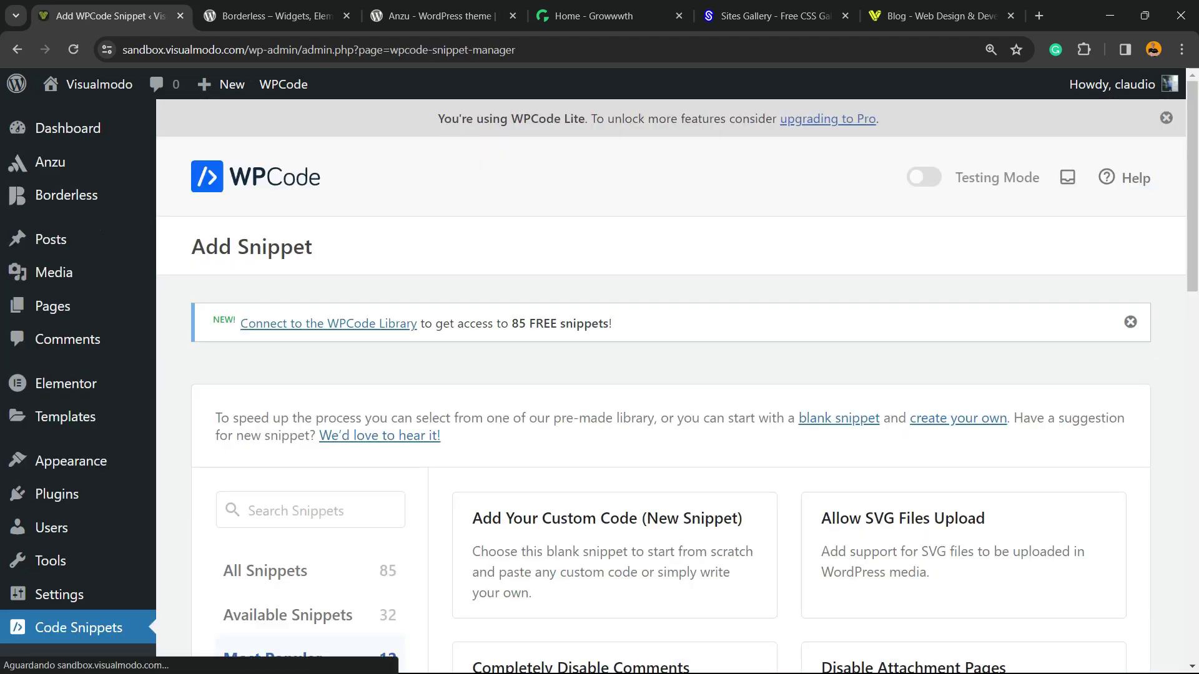
{"action": "scroll", "coordinate": [671, 376], "scroll_direction": "down", "scroll_amount": 2}
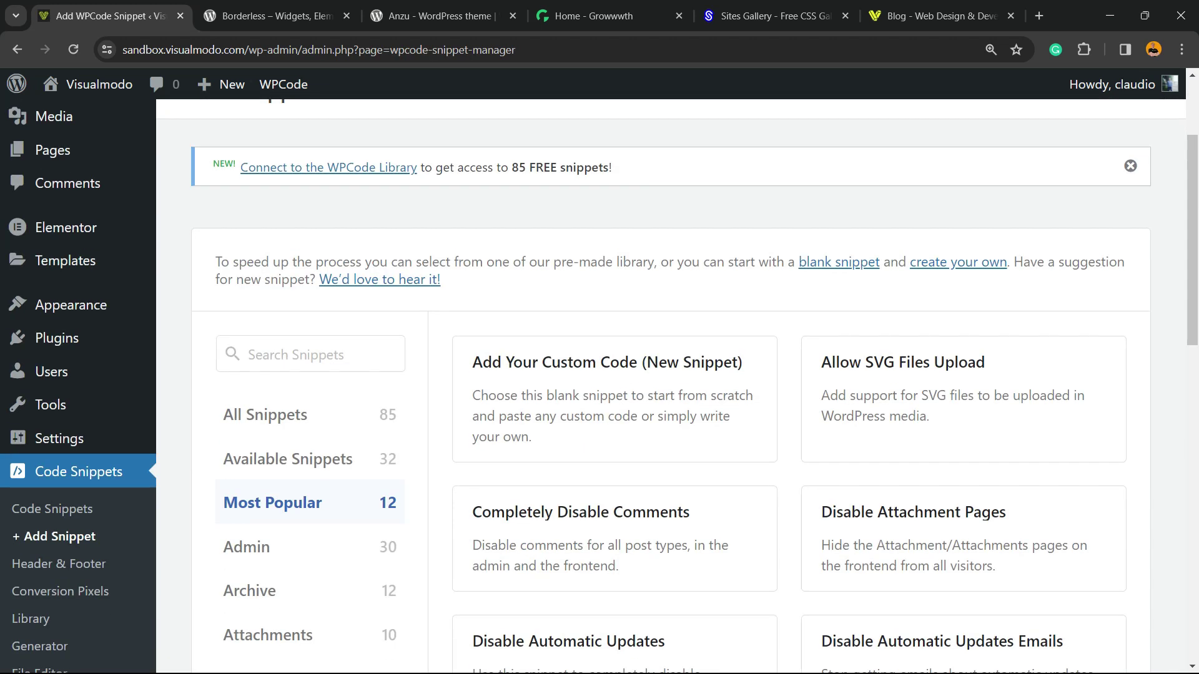
{"action": "scroll", "coordinate": [609, 281], "scroll_direction": "down", "scroll_amount": 2}
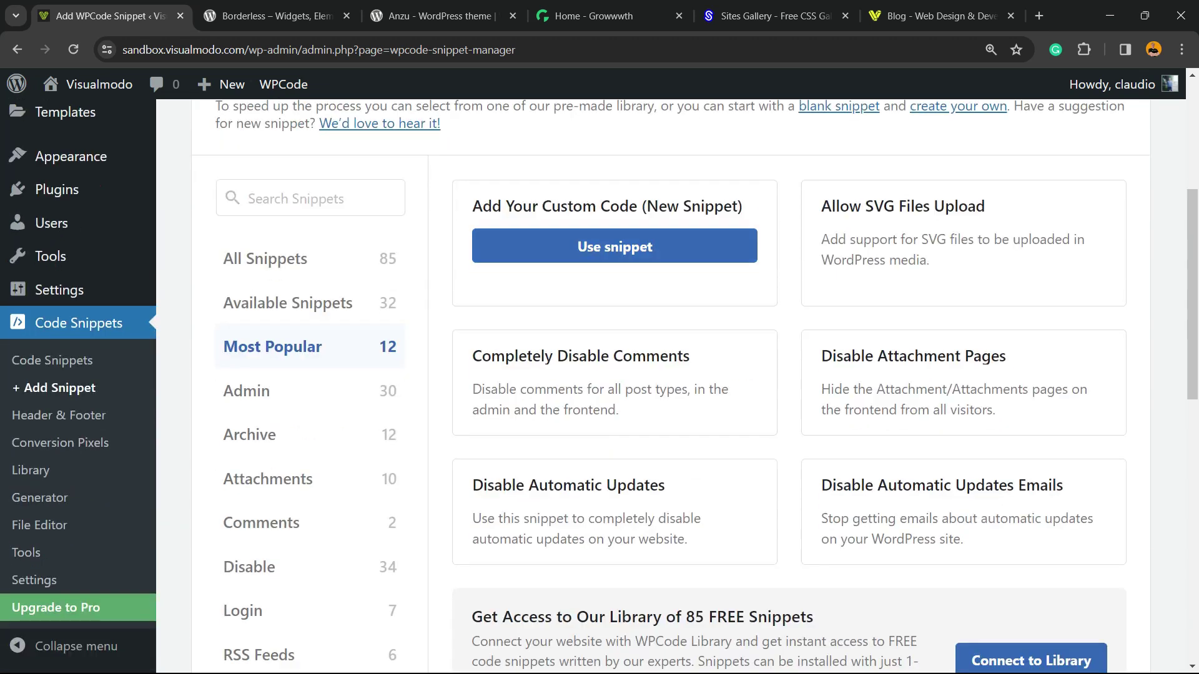
{"action": "scroll", "coordinate": [609, 281], "scroll_direction": "down", "scroll_amount": 2}
{"action": "scroll", "coordinate": [609, 282], "scroll_direction": "down", "scroll_amount": 2}
{"action": "scroll", "coordinate": [609, 328], "scroll_direction": "down", "scroll_amount": 1}
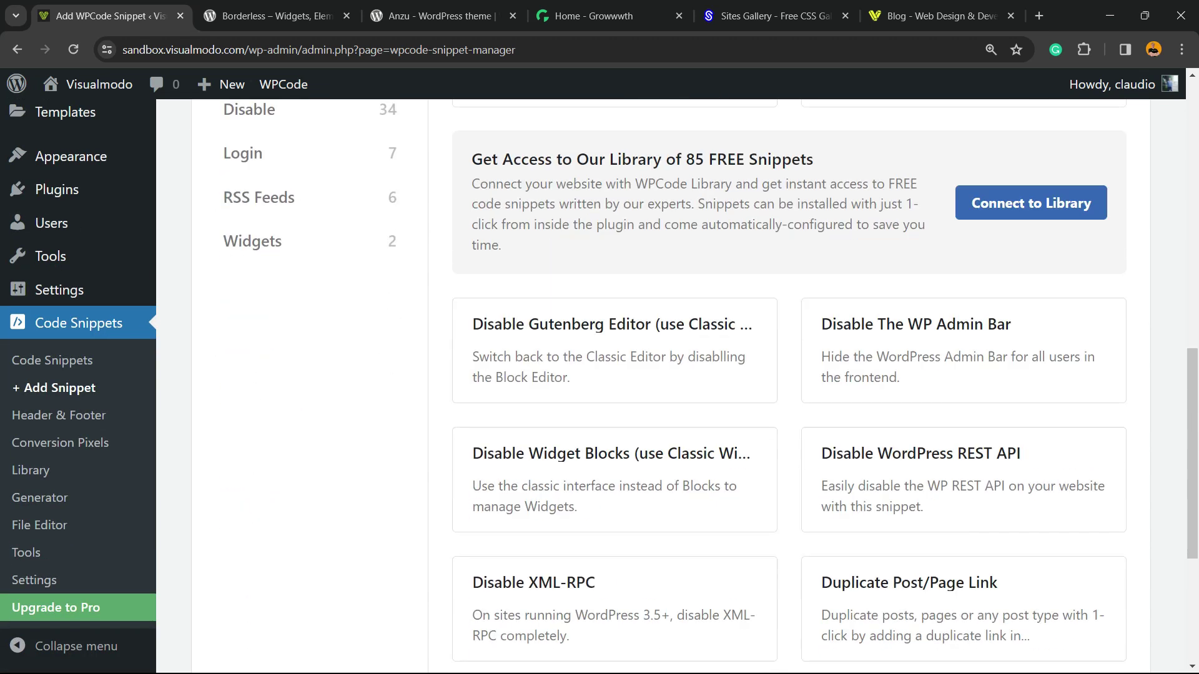
{"action": "scroll", "coordinate": [609, 328], "scroll_direction": "down", "scroll_amount": 1}
{"action": "scroll", "coordinate": [609, 328], "scroll_direction": "down", "scroll_amount": 2}
{"action": "scroll", "coordinate": [609, 328], "scroll_direction": "down", "scroll_amount": 1}
{"action": "scroll", "coordinate": [600, 337], "scroll_direction": "up", "scroll_amount": 5}
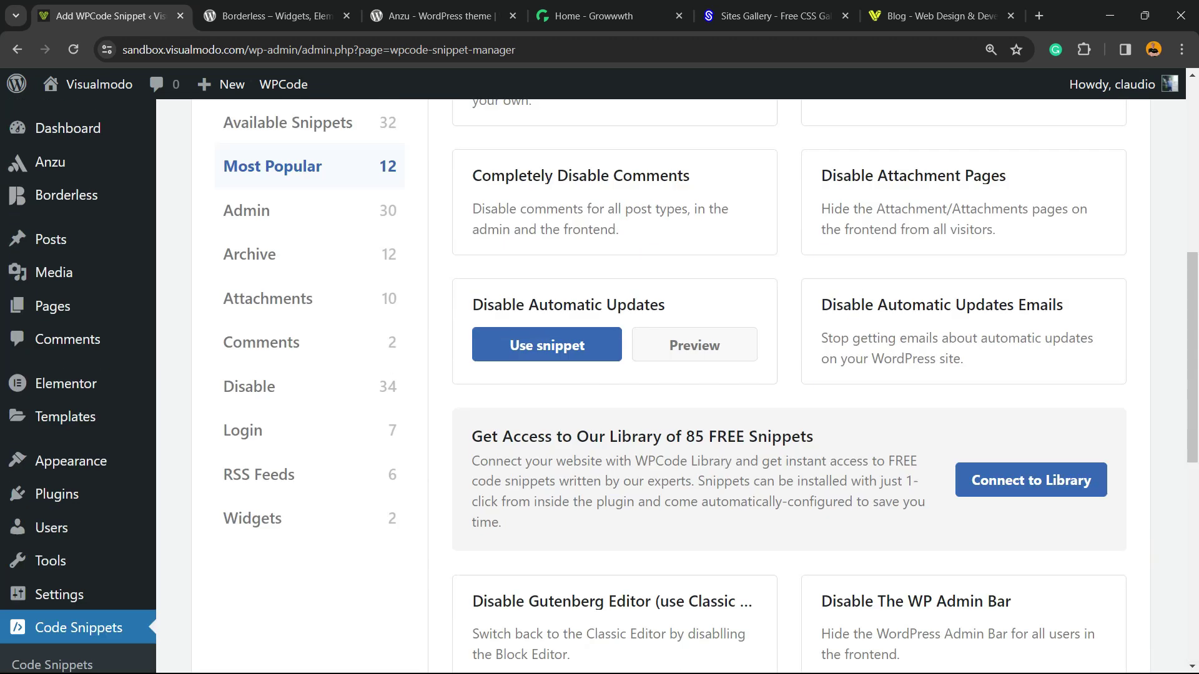
{"action": "scroll", "coordinate": [599, 338], "scroll_direction": "up", "scroll_amount": 2}
- Use the 'Automatically Link Featured Images to Posts' snippet from the full snippet library
{"action": "left_click", "coordinate": [268, 446]}
{"action": "scroll", "coordinate": [609, 422], "scroll_direction": "down", "scroll_amount": 1}
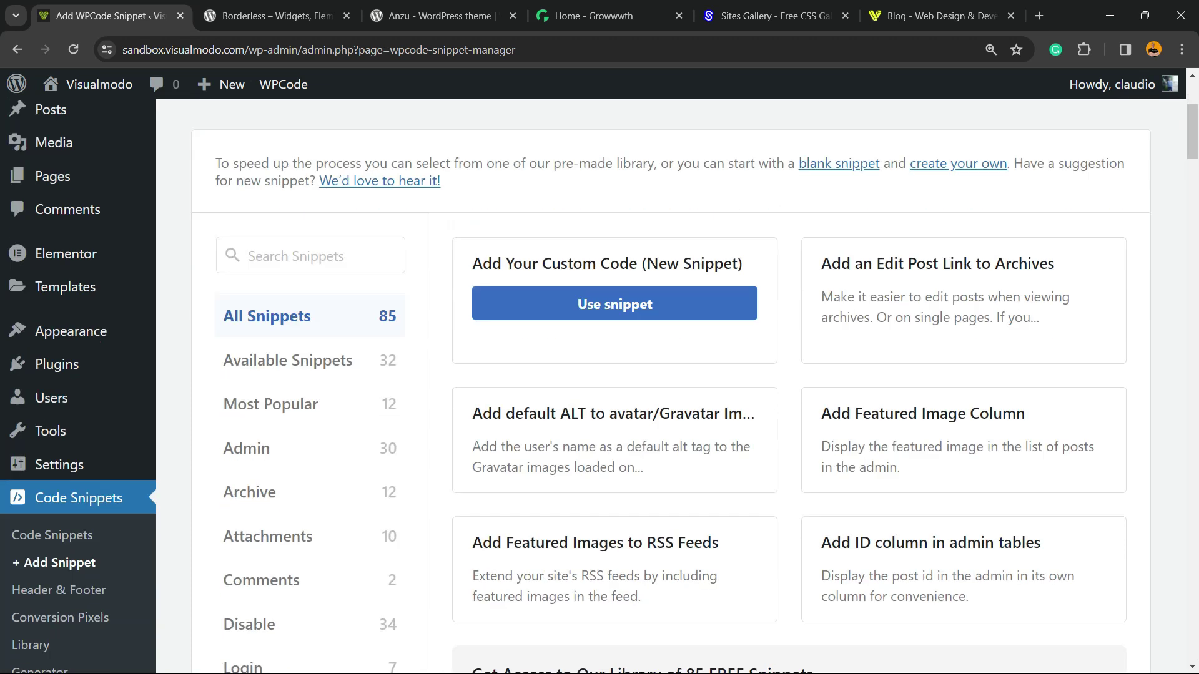
{"action": "scroll", "coordinate": [656, 394], "scroll_direction": "down", "scroll_amount": 2}
{"action": "scroll", "coordinate": [750, 394], "scroll_direction": "down", "scroll_amount": 2}
{"action": "scroll", "coordinate": [937, 384], "scroll_direction": "down", "scroll_amount": 2}
{"action": "scroll", "coordinate": [937, 376], "scroll_direction": "down", "scroll_amount": 2}
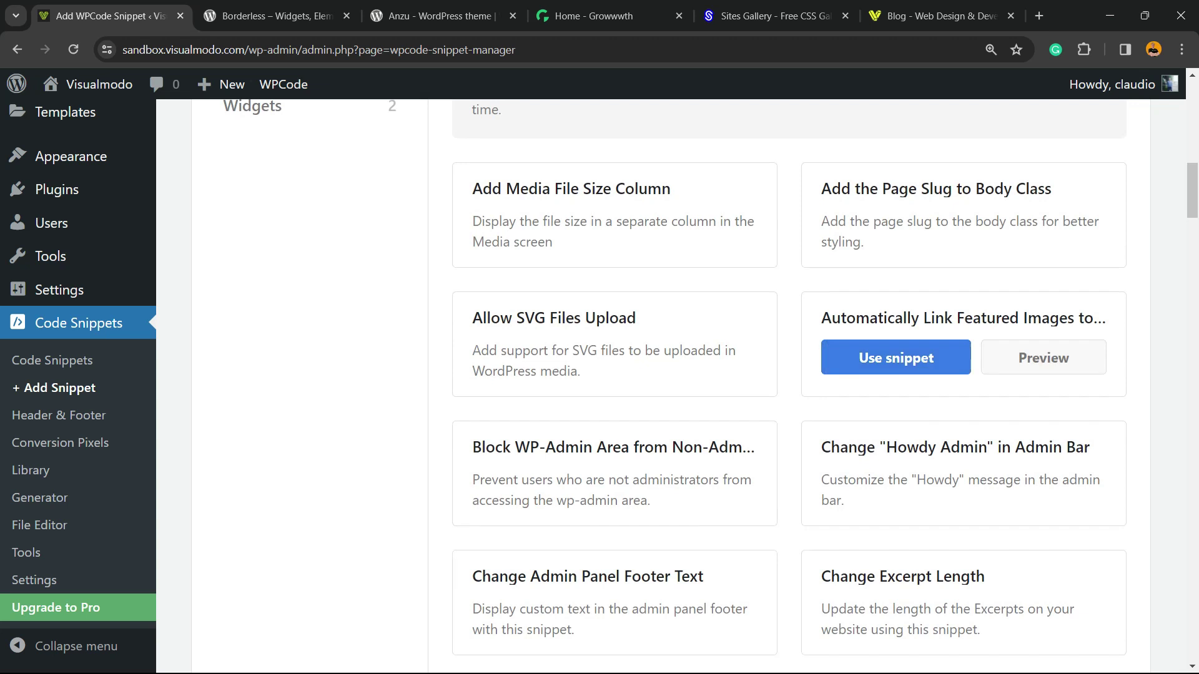
{"action": "triple_click", "coordinate": [956, 318]}
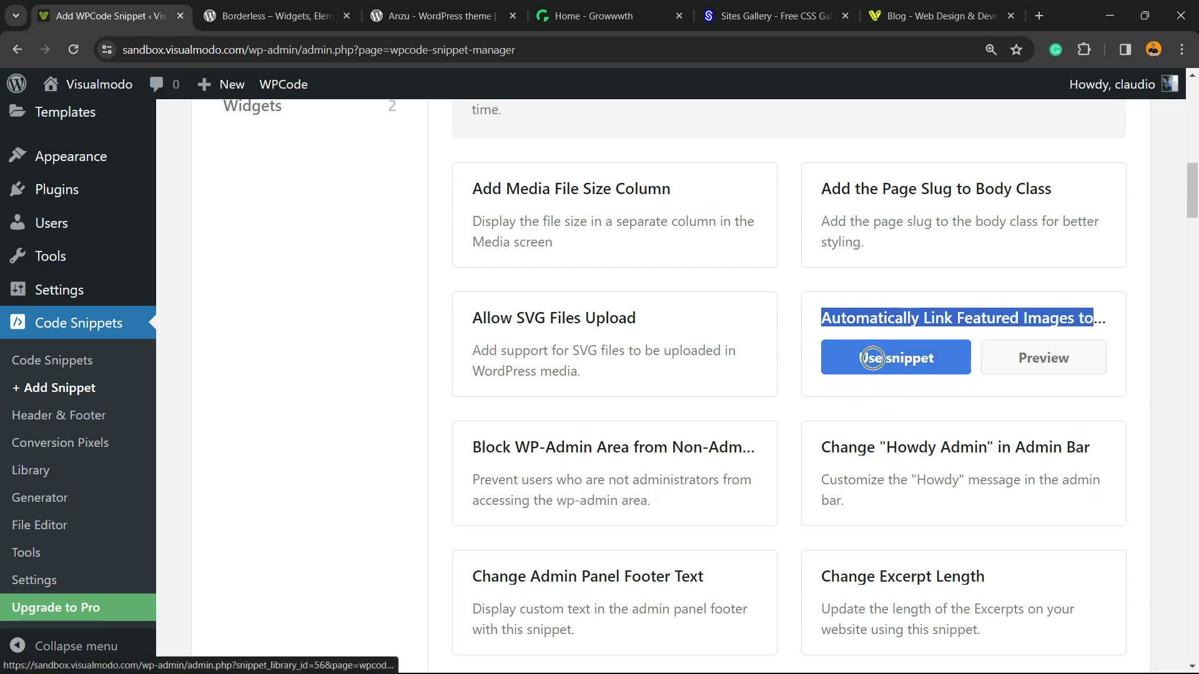
{"action": "left_click", "coordinate": [874, 358]}
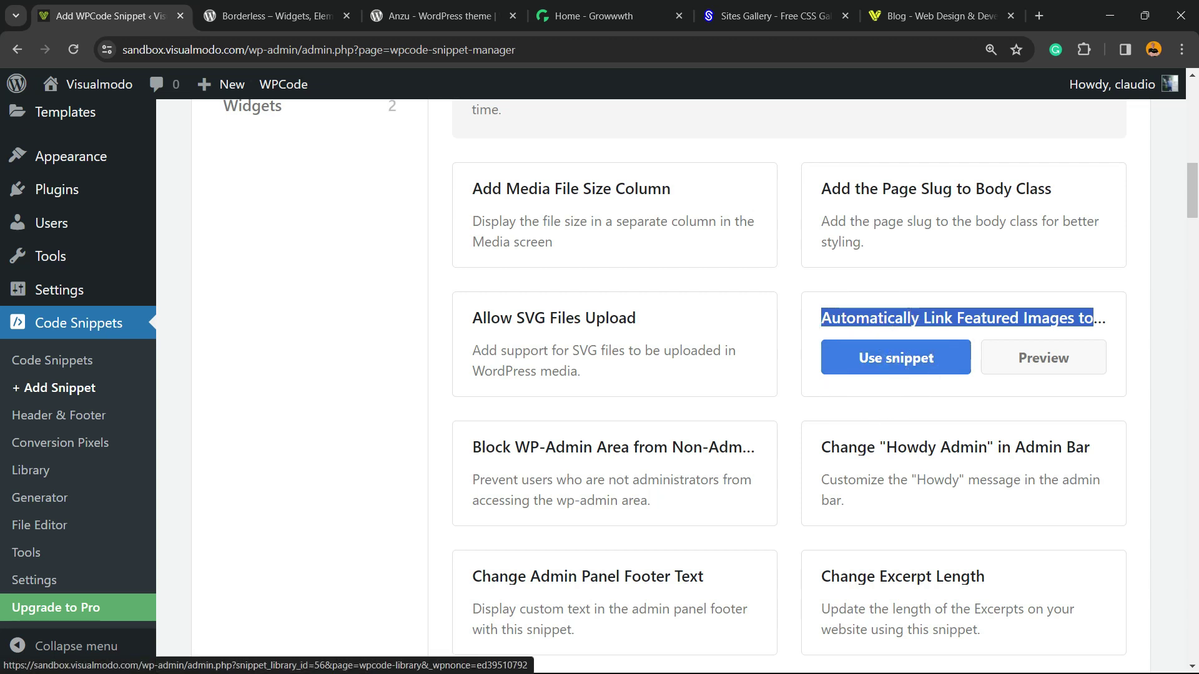
{"action": "left_click", "coordinate": [896, 359]}
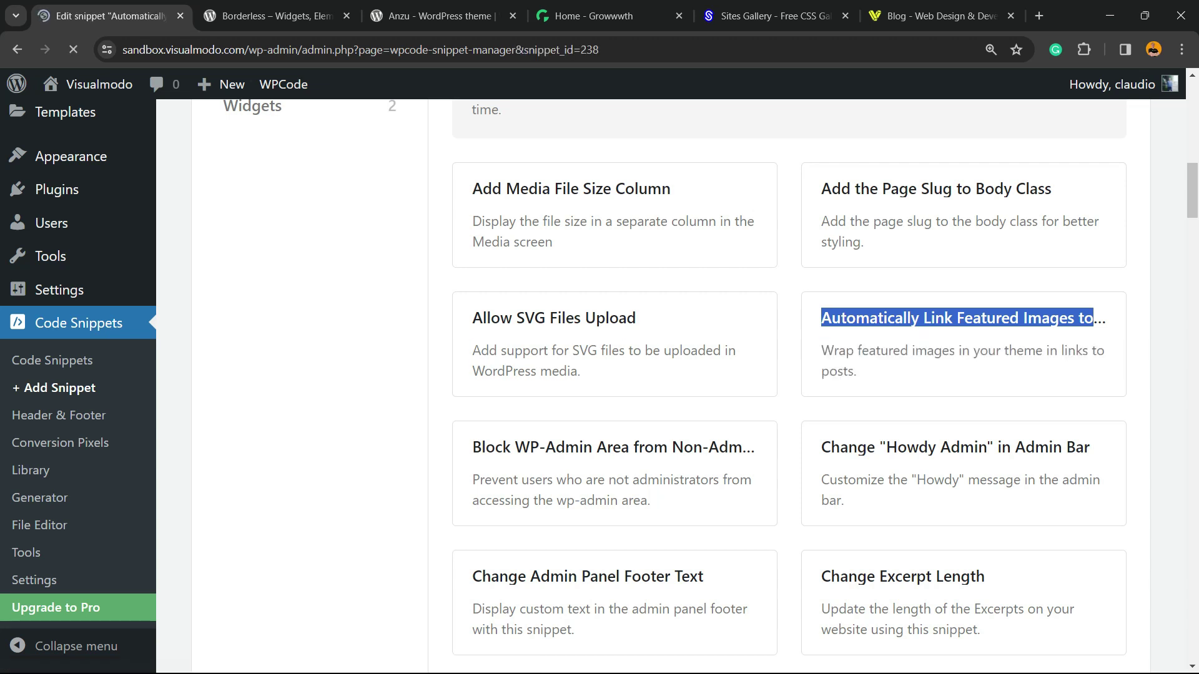
{"action": "scroll", "coordinate": [671, 375], "scroll_direction": "down", "scroll_amount": 3}
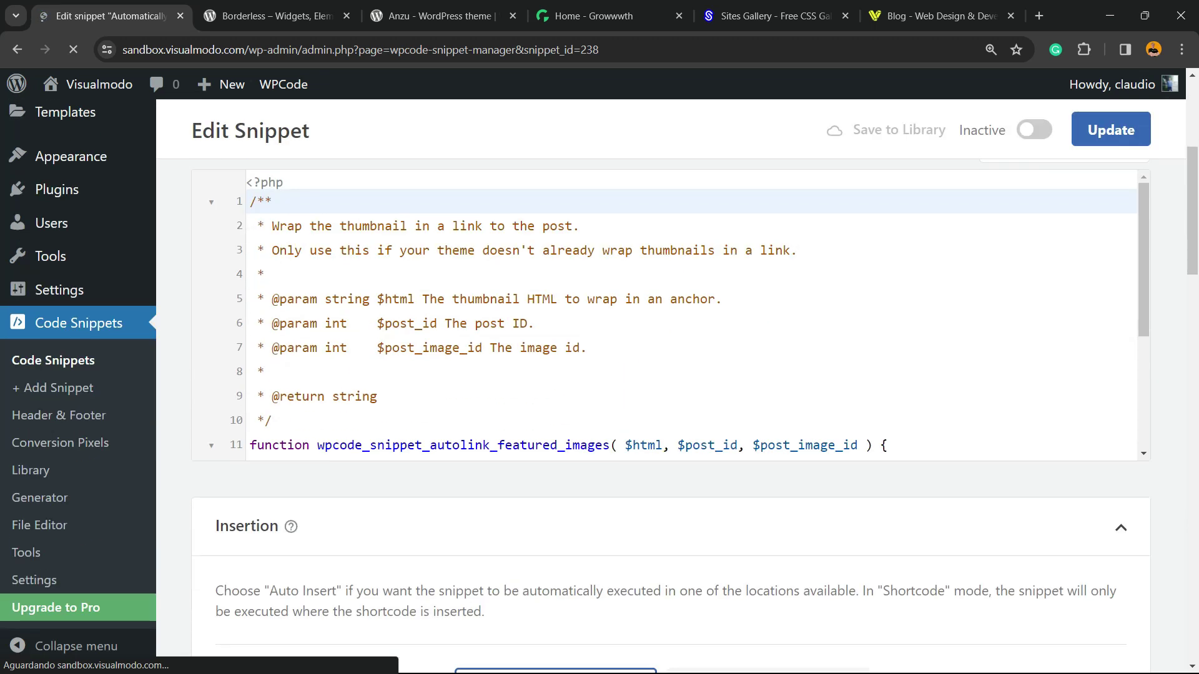
{"action": "scroll", "coordinate": [671, 318], "scroll_direction": "down", "scroll_amount": 3}
{"action": "scroll", "coordinate": [671, 318], "scroll_direction": "up", "scroll_amount": 6}
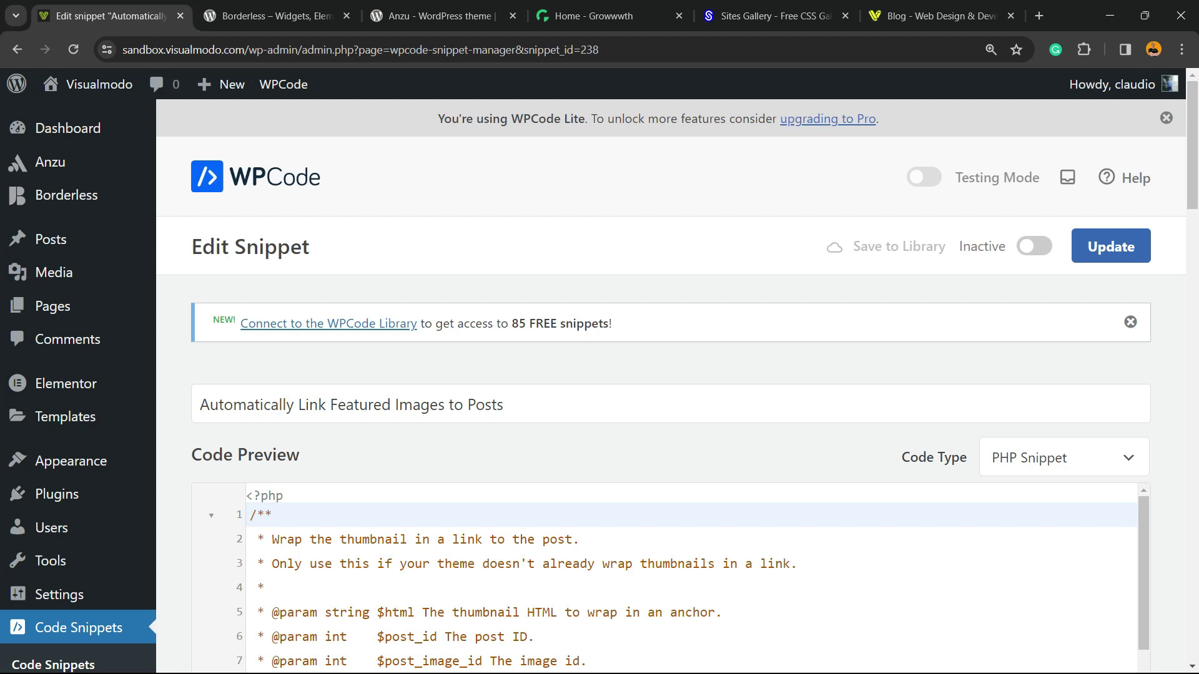
- Switch the featured-image linking snippet to Active and save it
{"action": "left_click", "coordinate": [1035, 245]}
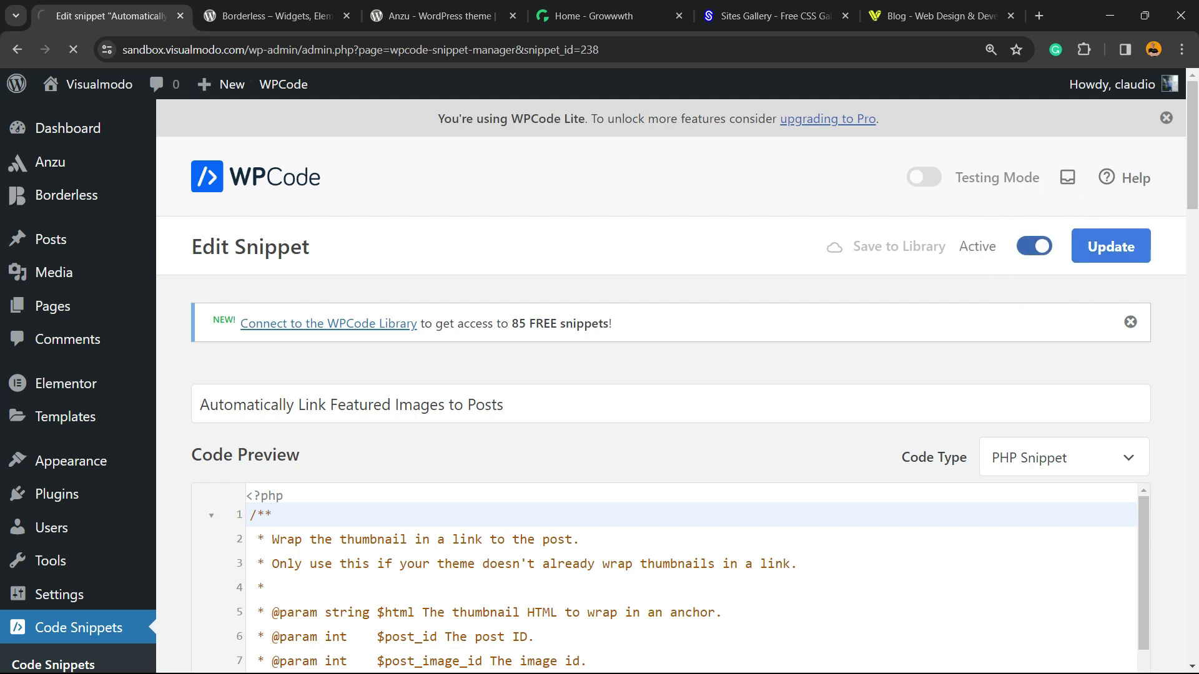
{"action": "left_click", "coordinate": [936, 16]}
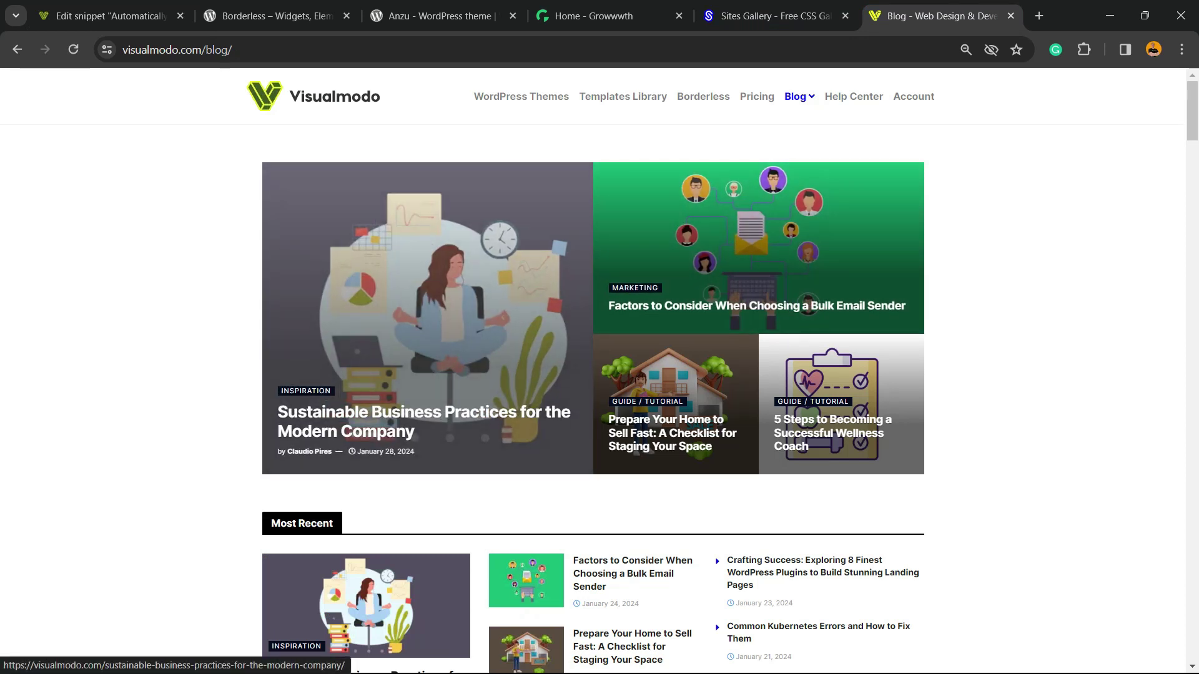
{"action": "scroll", "coordinate": [594, 399], "scroll_direction": "down", "scroll_amount": 2}
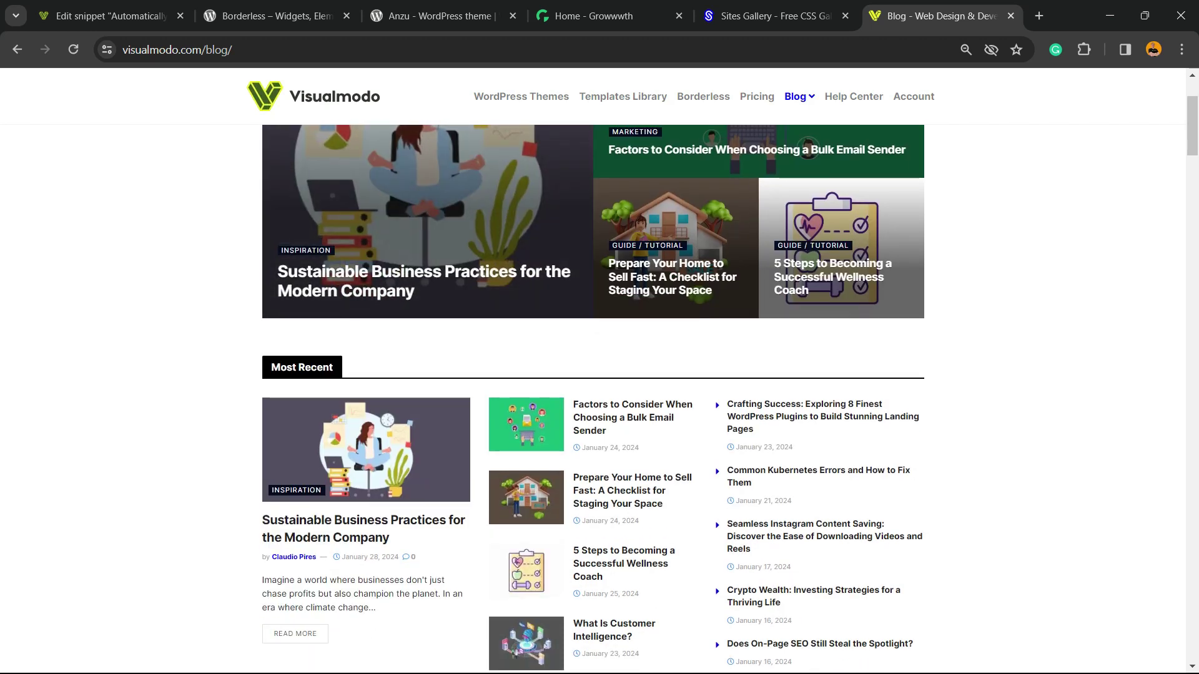
{"action": "scroll", "coordinate": [581, 404], "scroll_direction": "up", "scroll_amount": 2}
- Open the Sustainable Business Practices post from its featured image, then revisit homepage and blog
{"action": "left_click", "coordinate": [581, 404]}
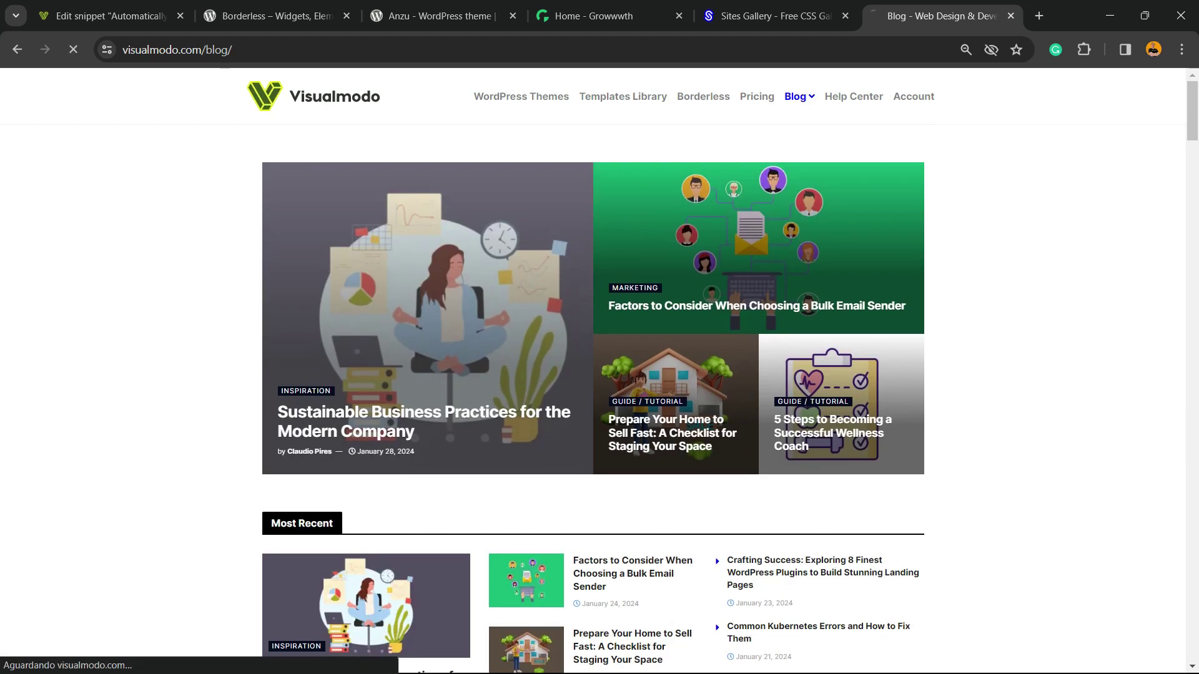
{"action": "scroll", "coordinate": [580, 403], "scroll_direction": "down", "scroll_amount": 2}
{"action": "scroll", "coordinate": [594, 375], "scroll_direction": "up", "scroll_amount": 2}
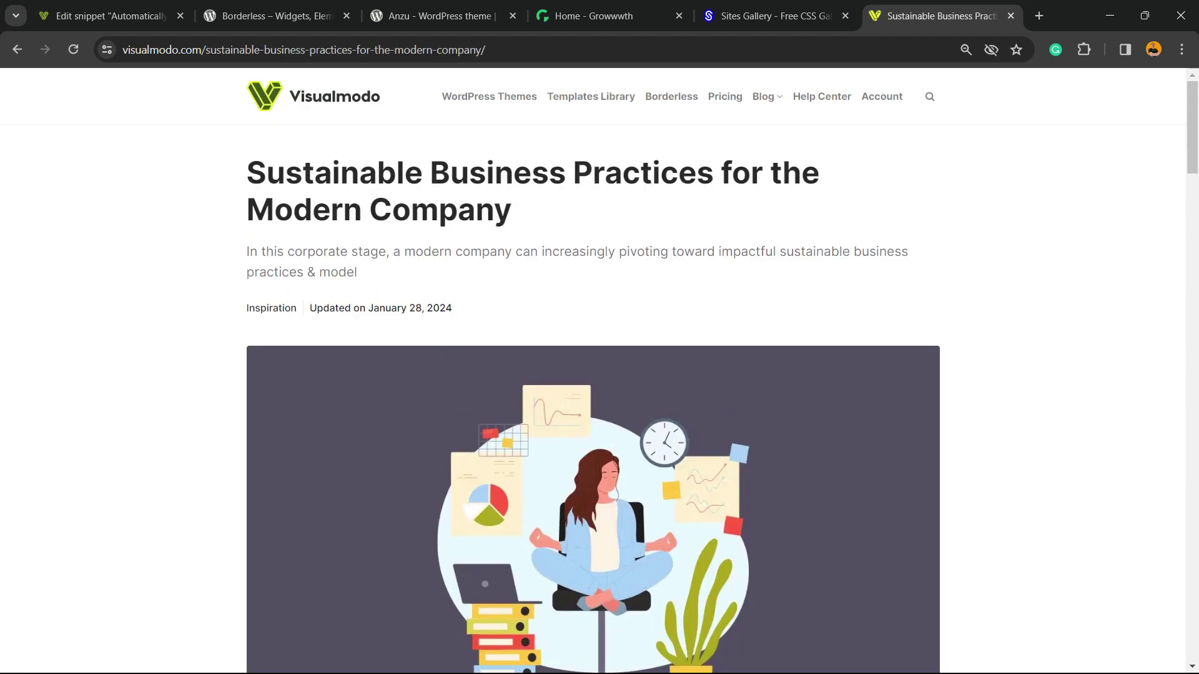
{"action": "left_click", "coordinate": [313, 96]}
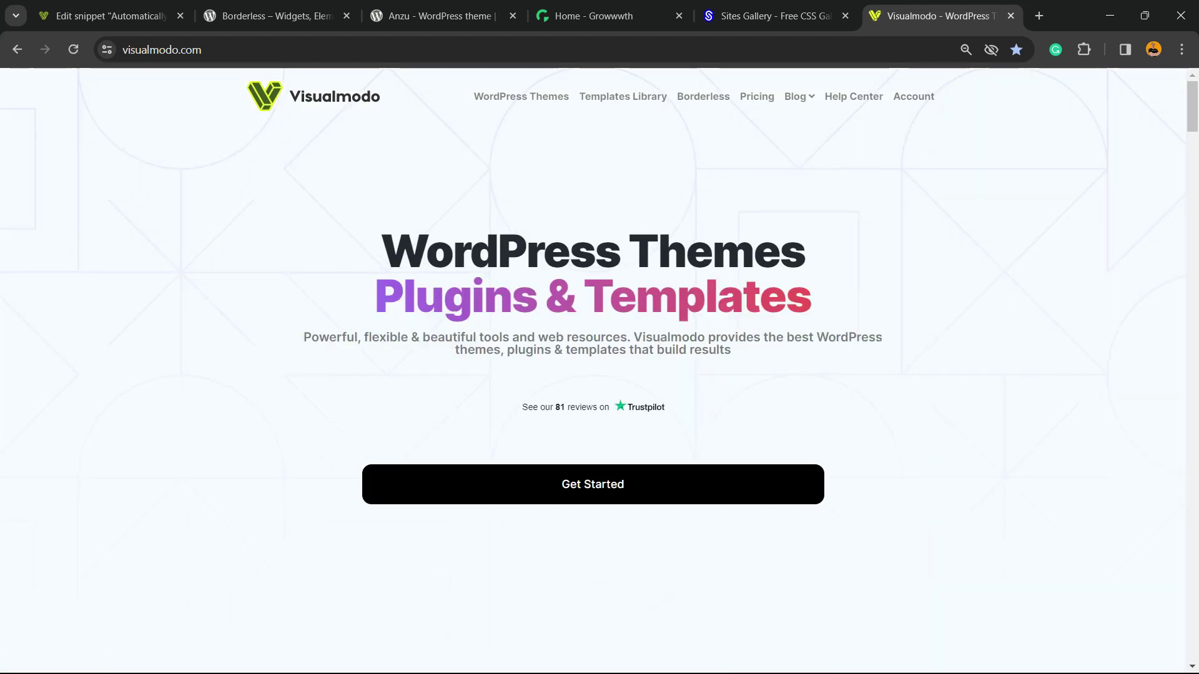
{"action": "left_click", "coordinate": [796, 95]}
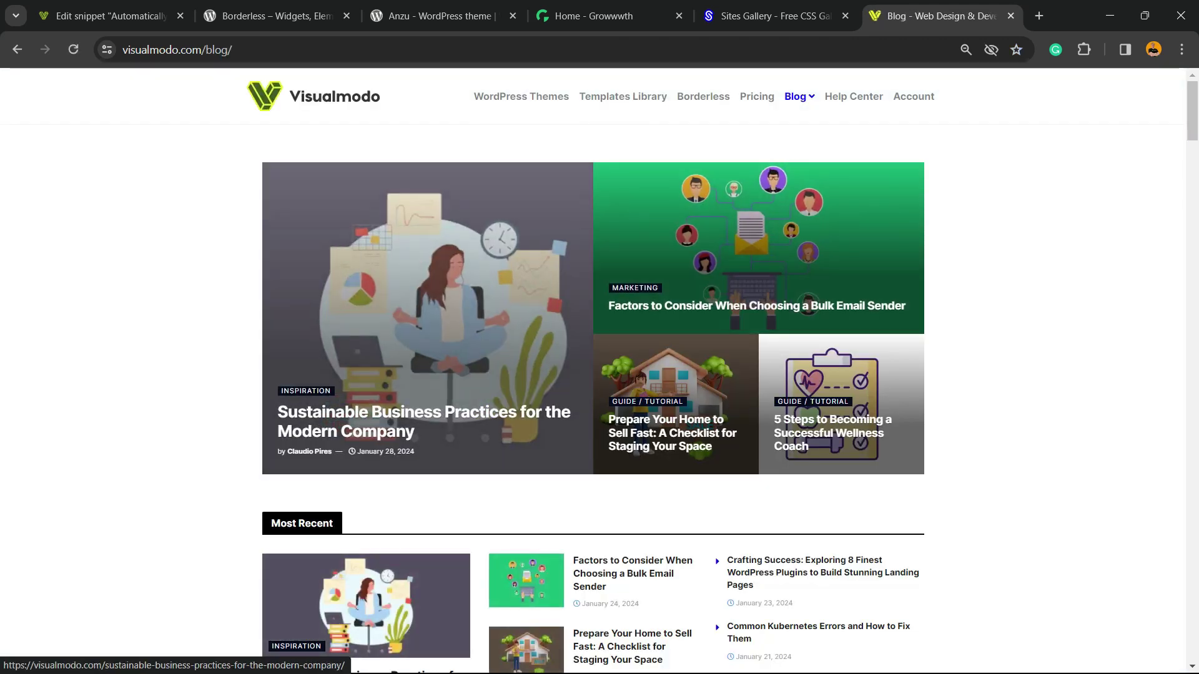
- Cycle through the browser tabs back to the WPCode snippet editor
{"action": "key", "text": "ctrl+3"}
{"action": "key", "text": "ctrl+2"}
{"action": "key", "text": "ctrl+1"}
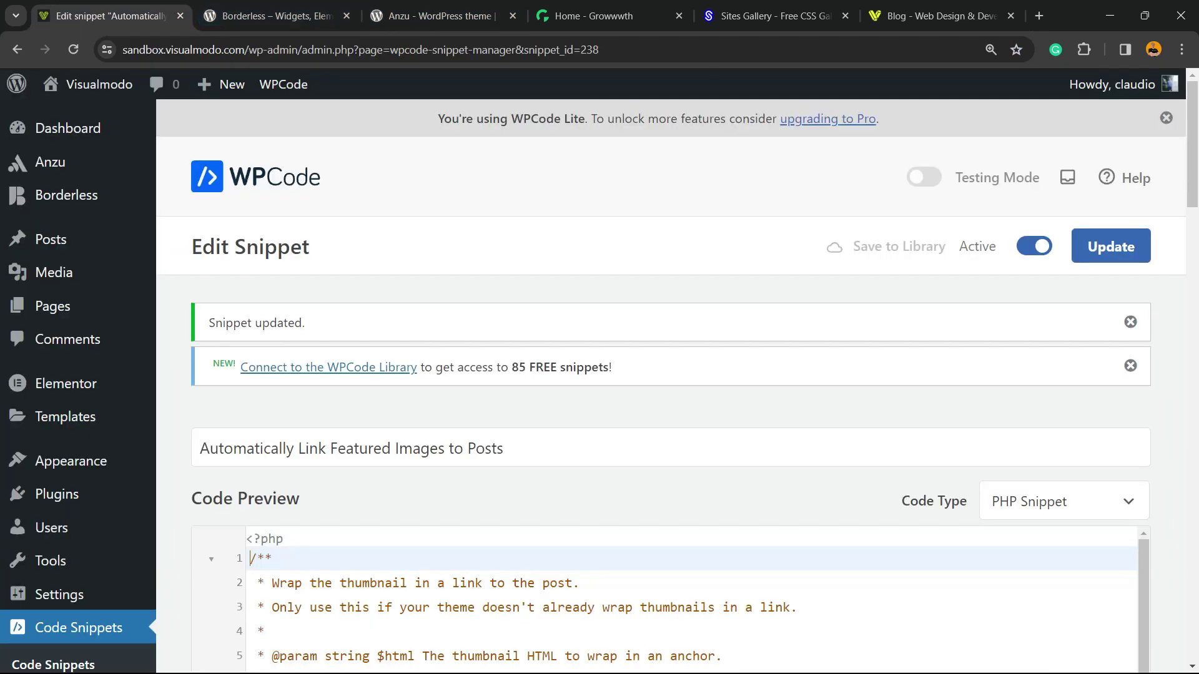
{"action": "scroll", "coordinate": [672, 421], "scroll_direction": "down", "scroll_amount": 2}
{"action": "scroll", "coordinate": [671, 422], "scroll_direction": "down", "scroll_amount": 2}
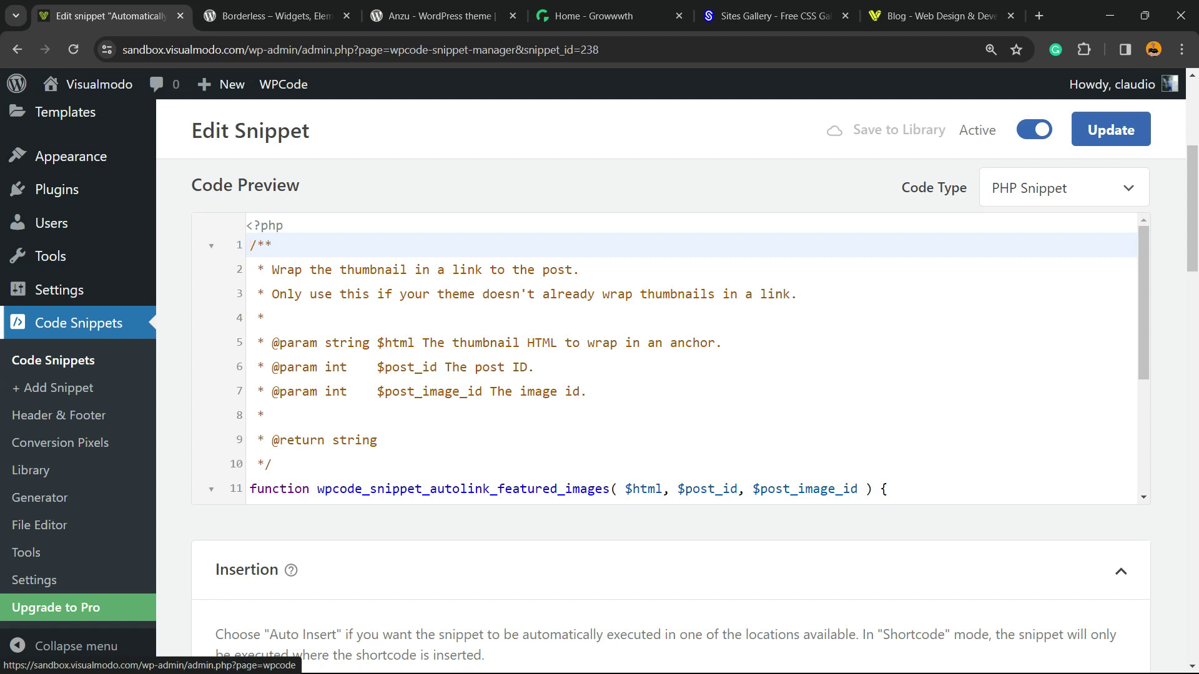
- In the Code Snippets list, toggle the featured-image linking snippet off and back on
{"action": "left_click", "coordinate": [78, 322]}
{"action": "scroll", "coordinate": [600, 375], "scroll_direction": "down", "scroll_amount": 2}
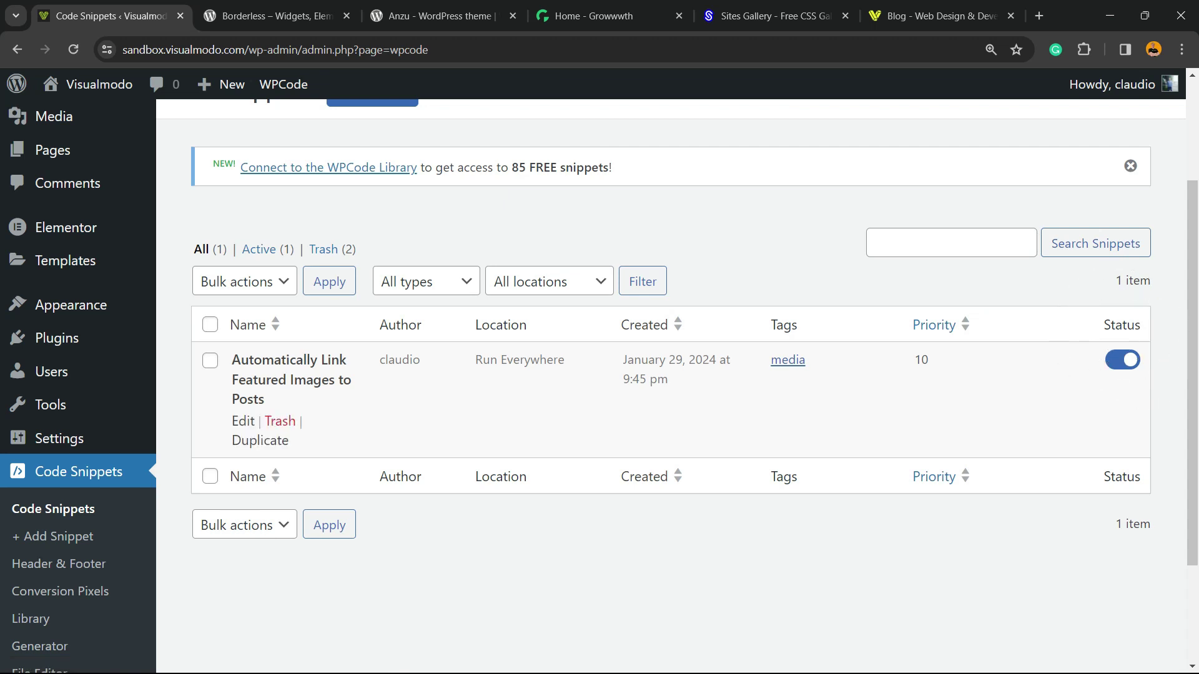
{"action": "left_click", "coordinate": [1122, 359]}
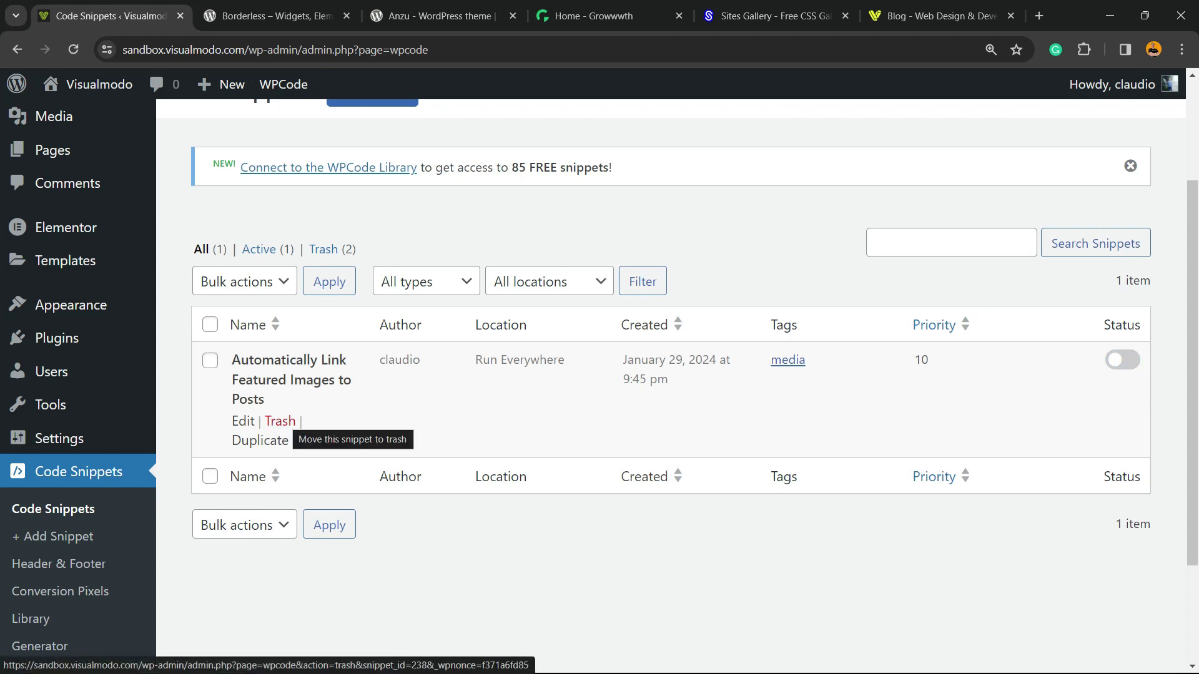
{"action": "left_click", "coordinate": [1122, 360]}
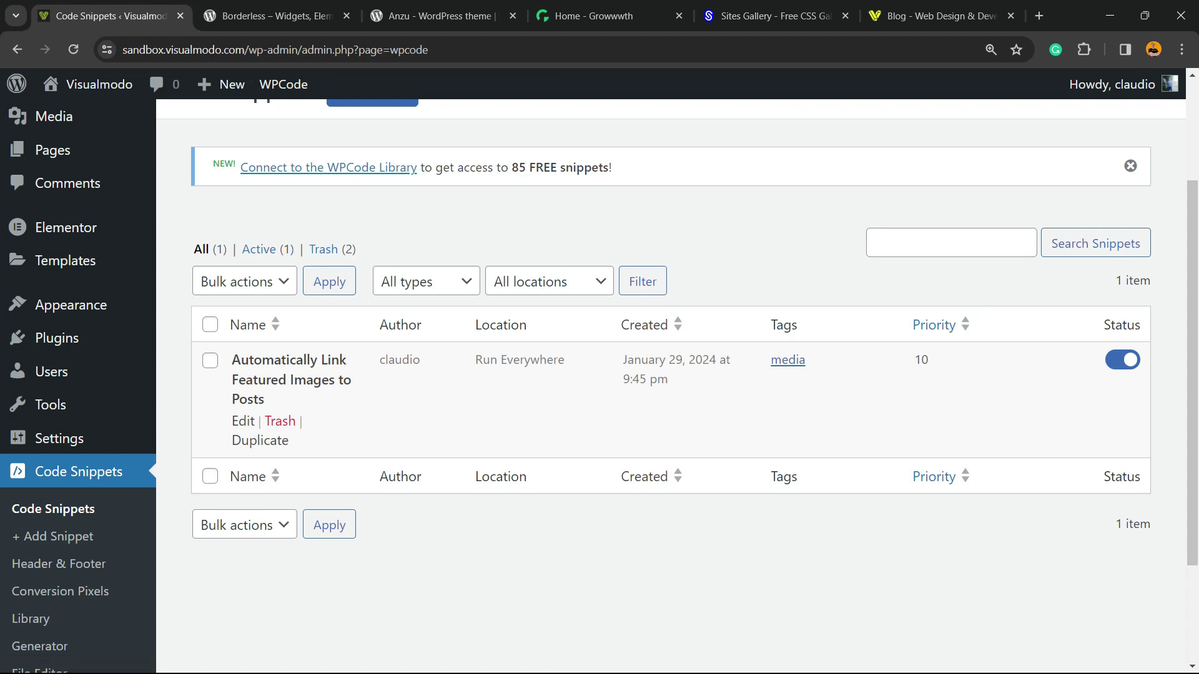
- View the Borderless plugin and Anzu theme pages, then move to the Growwwth tab
{"action": "left_click", "coordinate": [276, 16]}
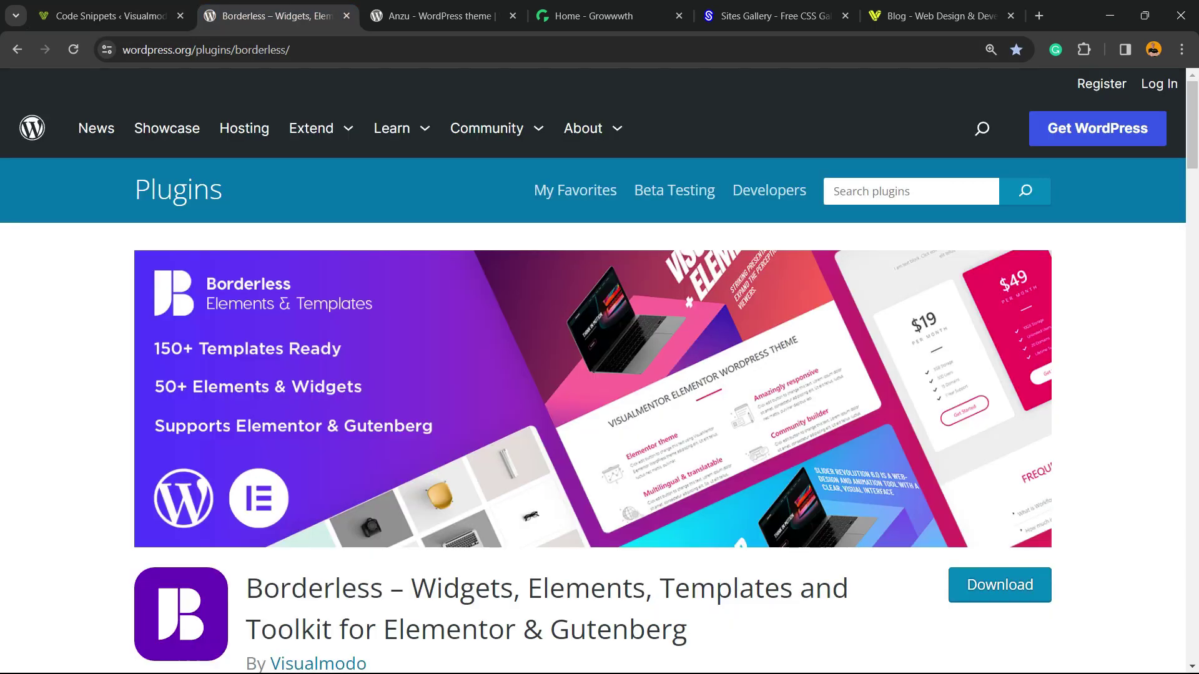
{"action": "scroll", "coordinate": [600, 375], "scroll_direction": "down", "scroll_amount": 2}
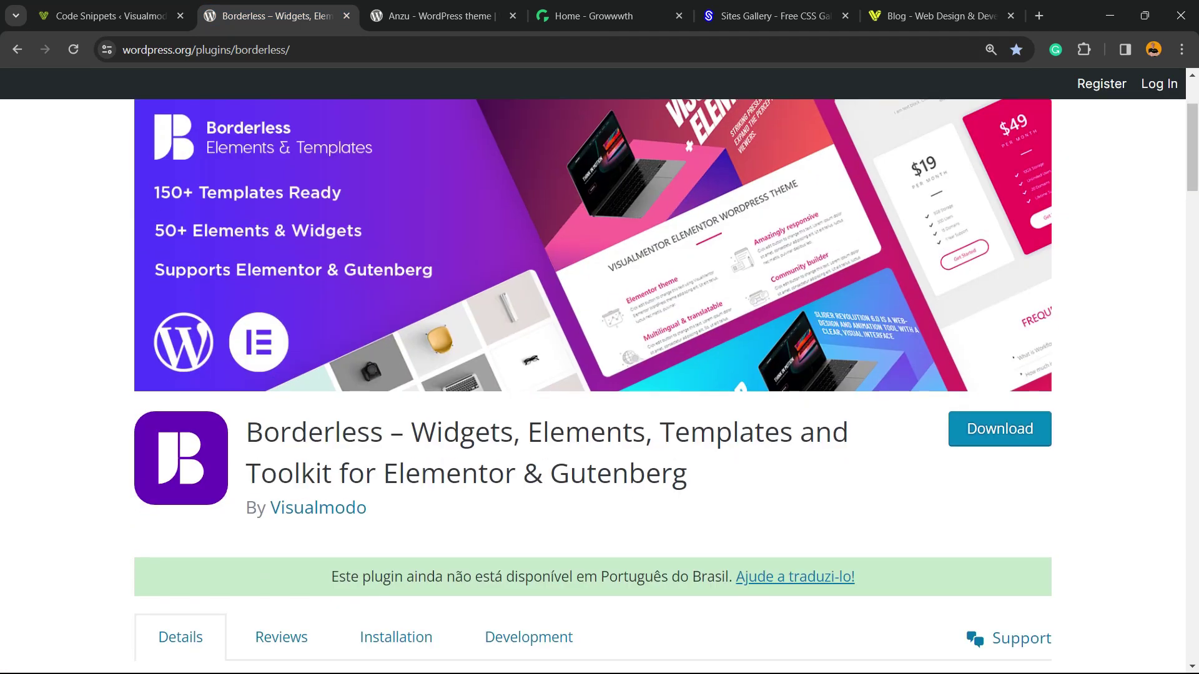
{"action": "left_click", "coordinate": [440, 16]}
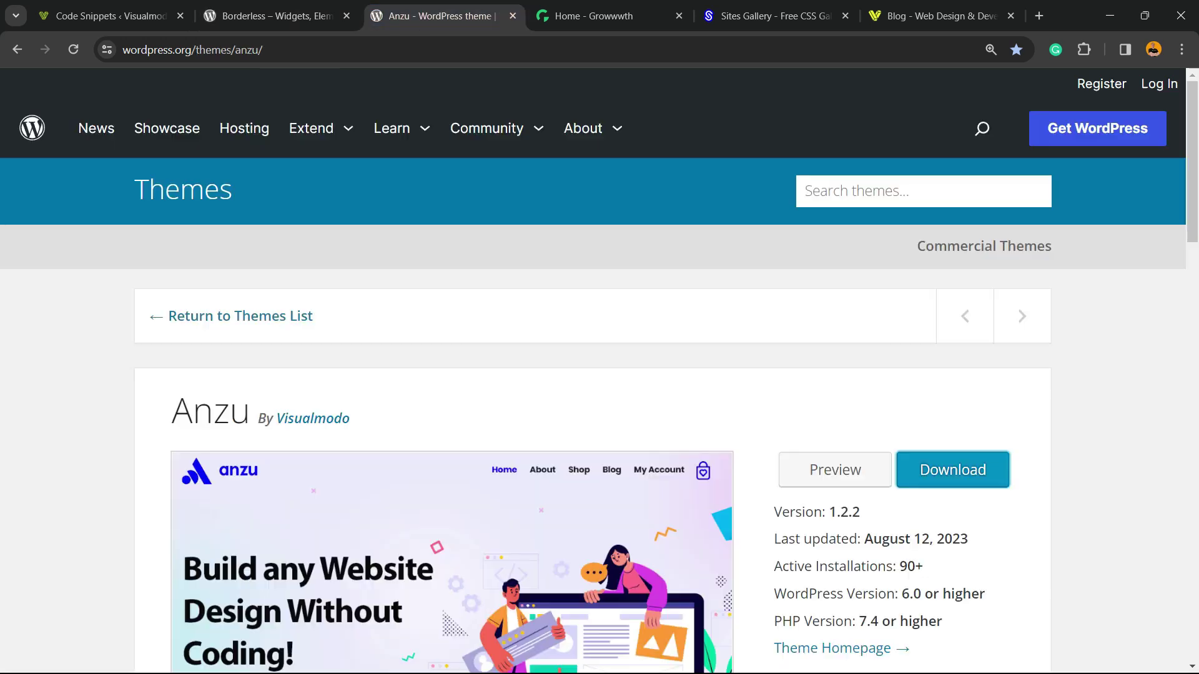
{"action": "scroll", "coordinate": [953, 375], "scroll_direction": "down", "scroll_amount": 2}
{"action": "scroll", "coordinate": [952, 314], "scroll_direction": "up", "scroll_amount": 2}
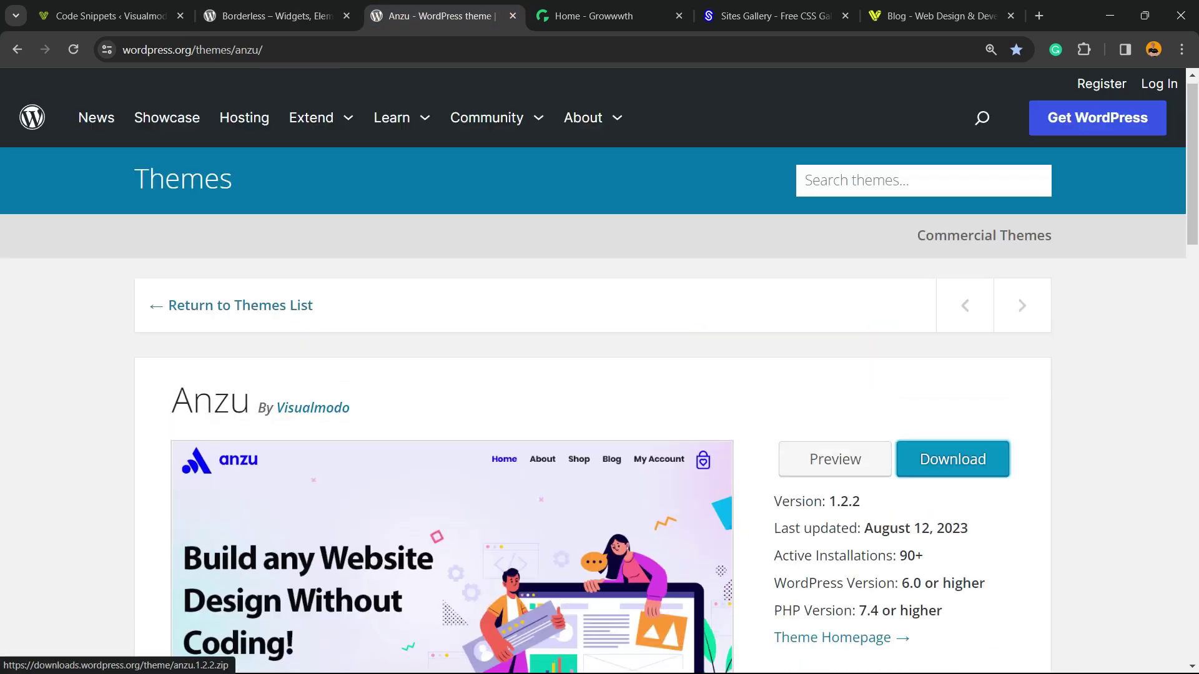
{"action": "double_click", "coordinate": [211, 411]}
{"action": "left_click", "coordinate": [211, 411]}
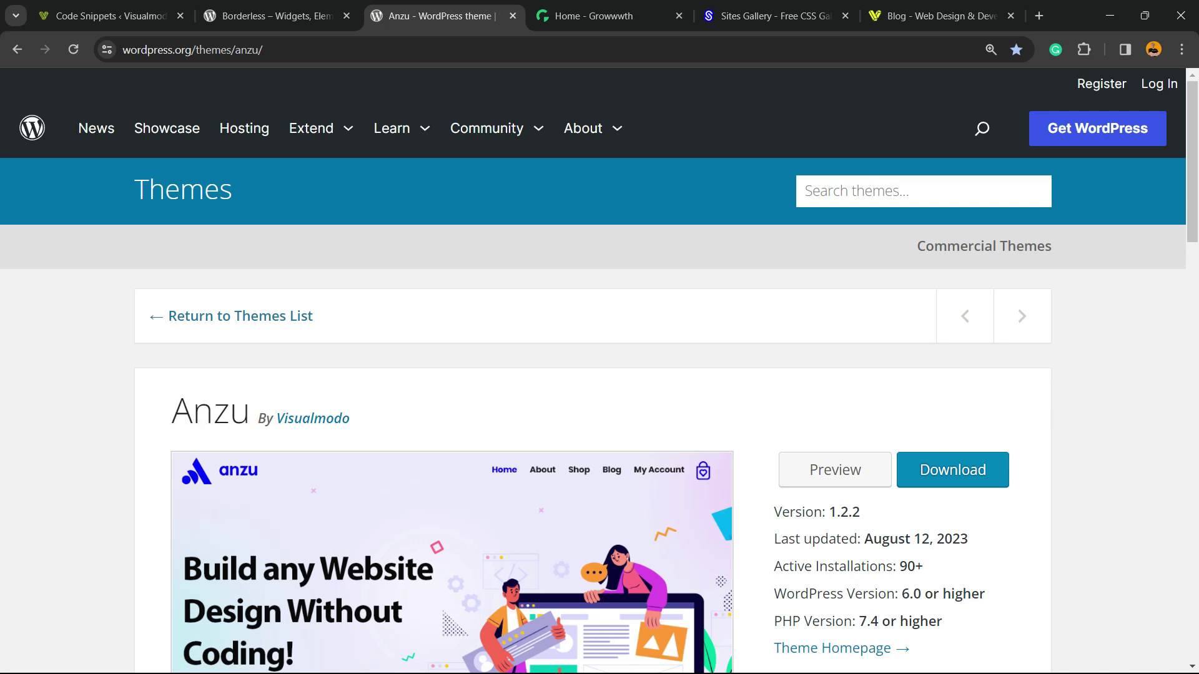
{"action": "key", "text": "ctrl+Tab"}
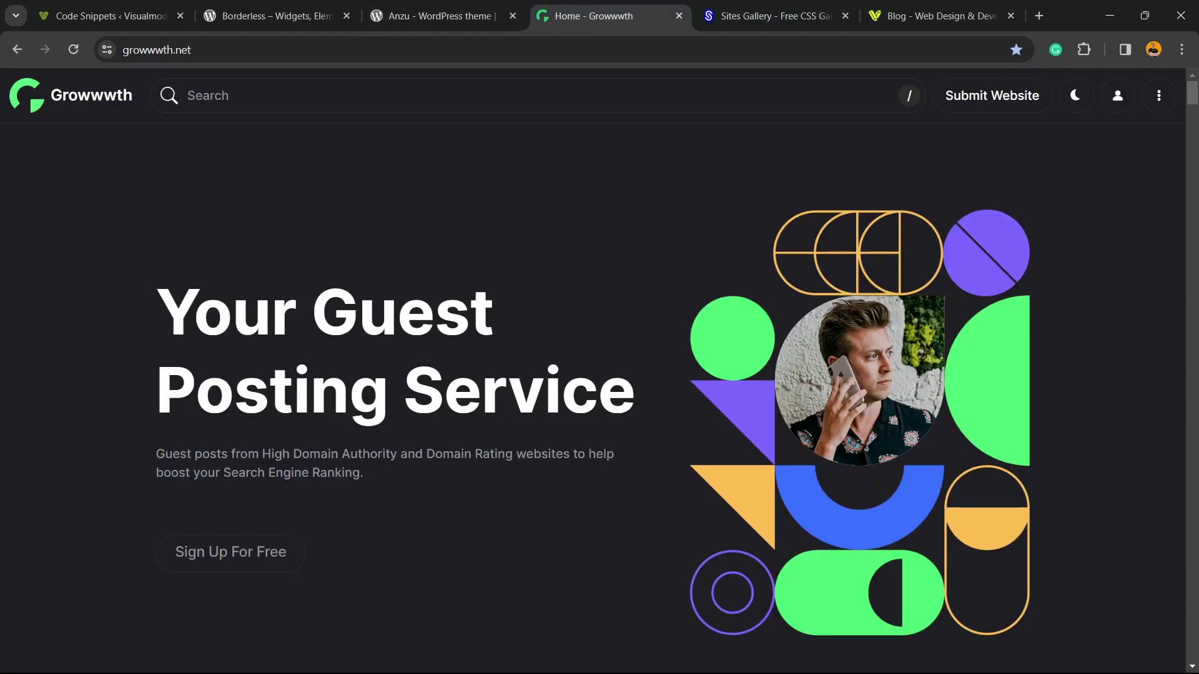
- Browse the Growwwth and Sites Gallery pages, then return to the Visualmodo tab
{"action": "key", "text": "ctrl+l"}
{"action": "scroll", "coordinate": [295, 449], "scroll_direction": "down", "scroll_amount": 5}
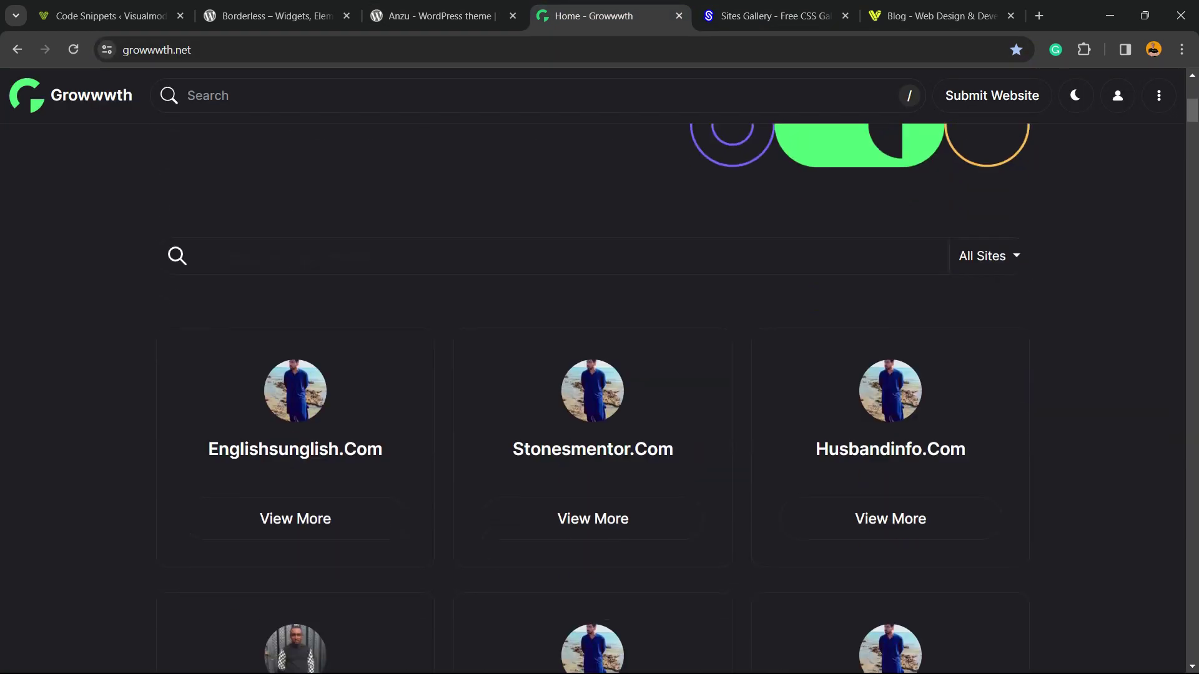
{"action": "scroll", "coordinate": [600, 374], "scroll_direction": "down", "scroll_amount": 5}
{"action": "scroll", "coordinate": [599, 374], "scroll_direction": "down", "scroll_amount": 2}
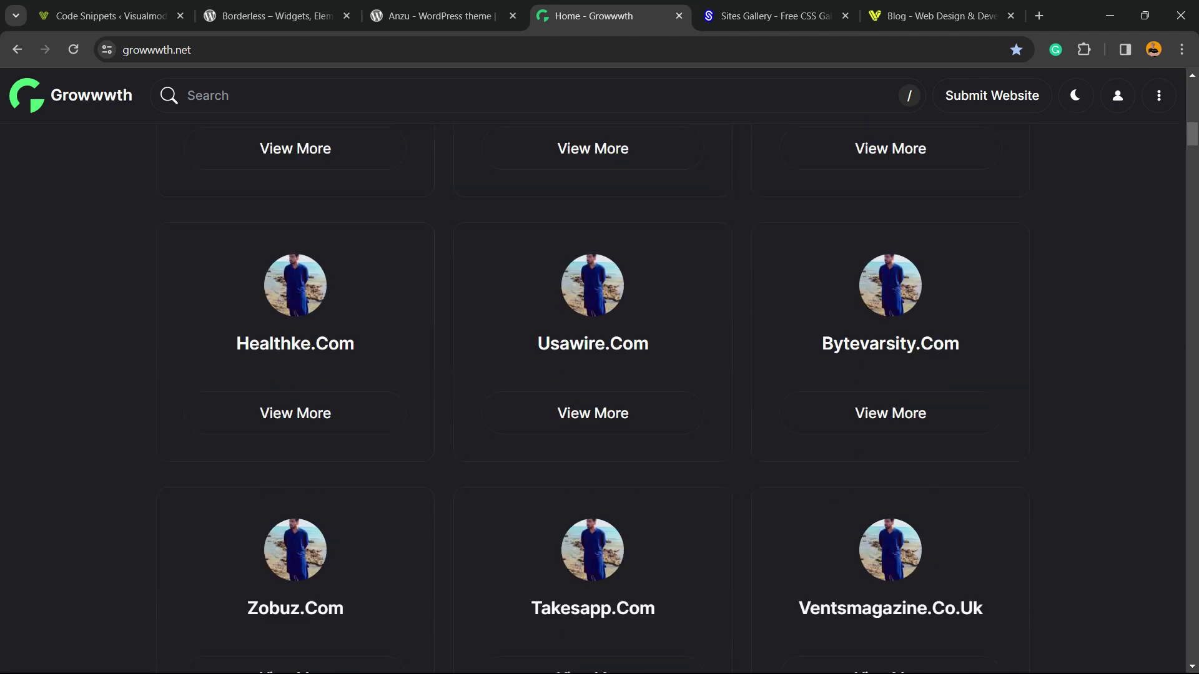
{"action": "scroll", "coordinate": [600, 374], "scroll_direction": "down", "scroll_amount": 5}
{"action": "scroll", "coordinate": [600, 376], "scroll_direction": "up", "scroll_amount": 10}
{"action": "scroll", "coordinate": [601, 375], "scroll_direction": "up", "scroll_amount": 5}
{"action": "key", "text": "ctrl+Tab"}
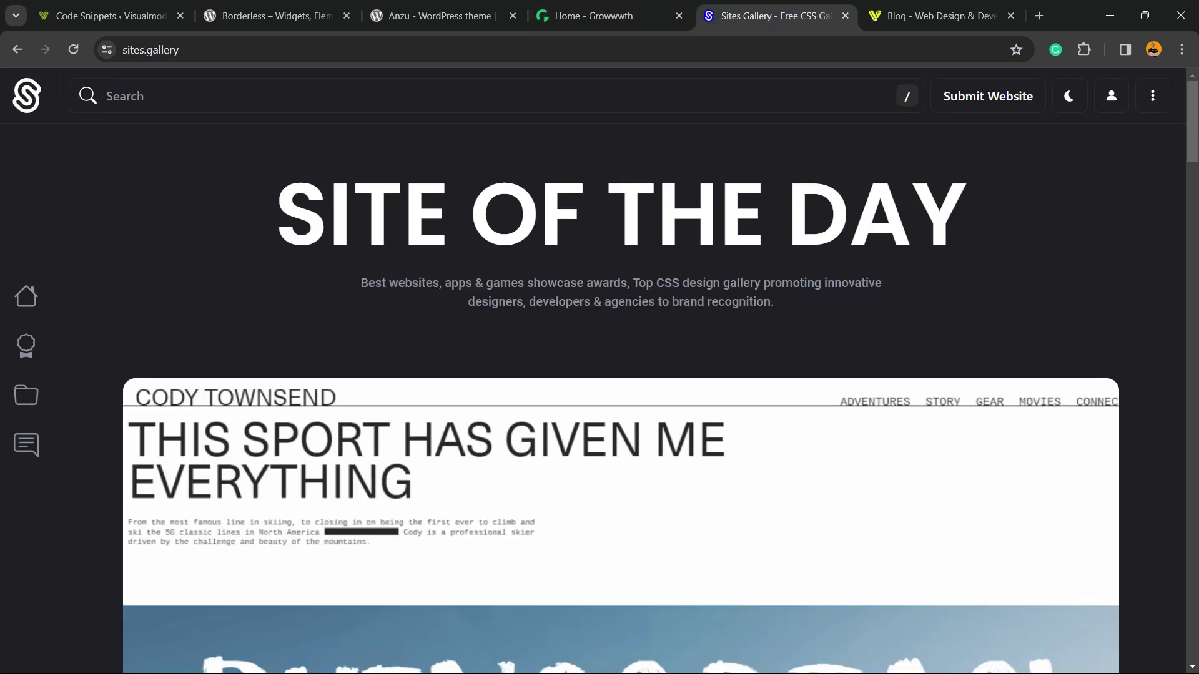
{"action": "scroll", "coordinate": [600, 374], "scroll_direction": "down", "scroll_amount": 5}
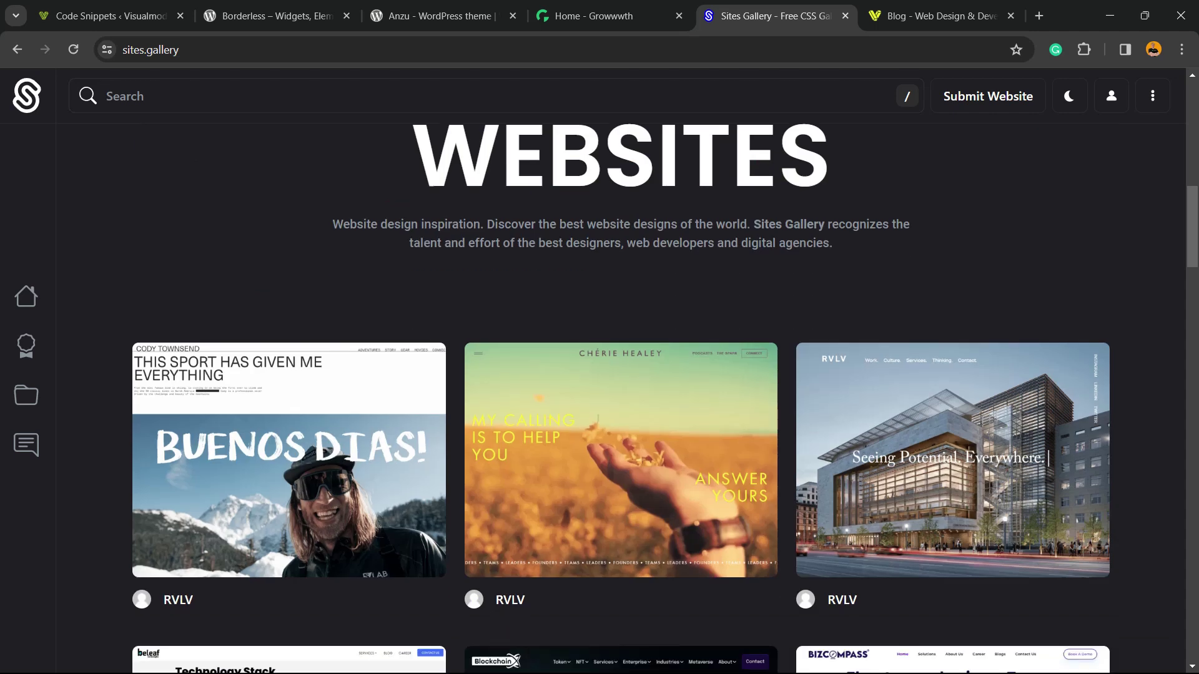
{"action": "scroll", "coordinate": [600, 374], "scroll_direction": "down", "scroll_amount": 3}
{"action": "scroll", "coordinate": [599, 375], "scroll_direction": "down", "scroll_amount": 2}
{"action": "scroll", "coordinate": [601, 376], "scroll_direction": "down", "scroll_amount": 1}
{"action": "scroll", "coordinate": [600, 375], "scroll_direction": "down", "scroll_amount": 2}
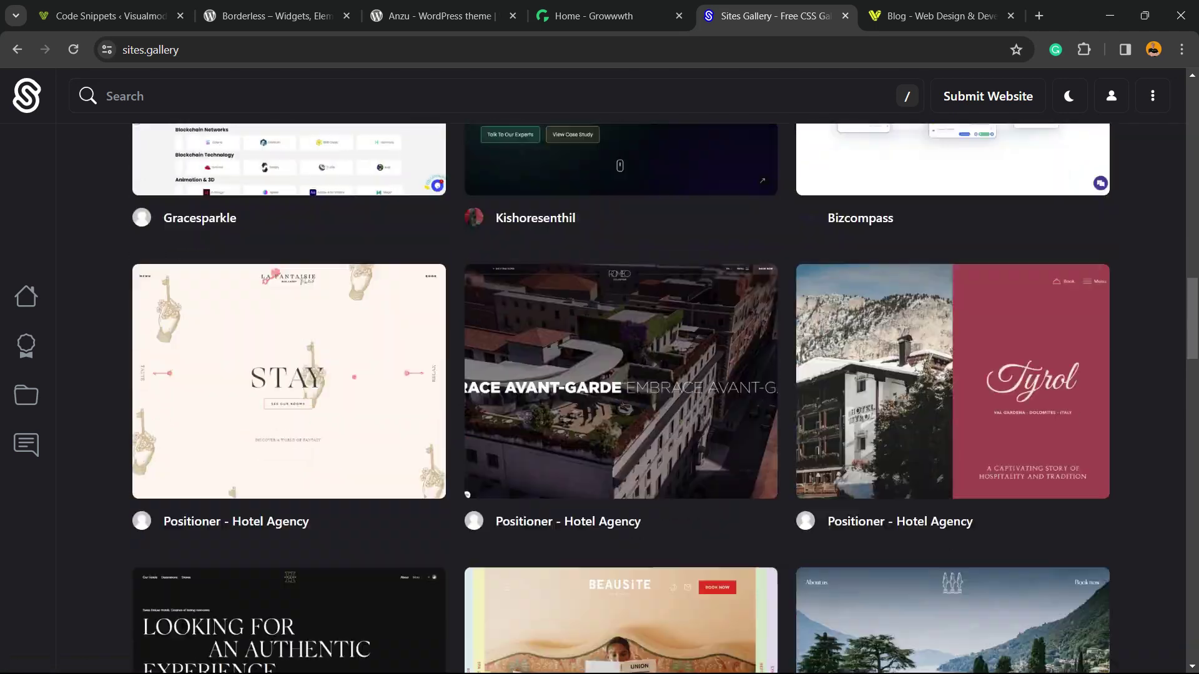
{"action": "scroll", "coordinate": [600, 375], "scroll_direction": "down", "scroll_amount": 6}
{"action": "scroll", "coordinate": [599, 375], "scroll_direction": "down", "scroll_amount": 5}
{"action": "scroll", "coordinate": [600, 375], "scroll_direction": "down", "scroll_amount": 5}
{"action": "scroll", "coordinate": [599, 375], "scroll_direction": "down", "scroll_amount": 3}
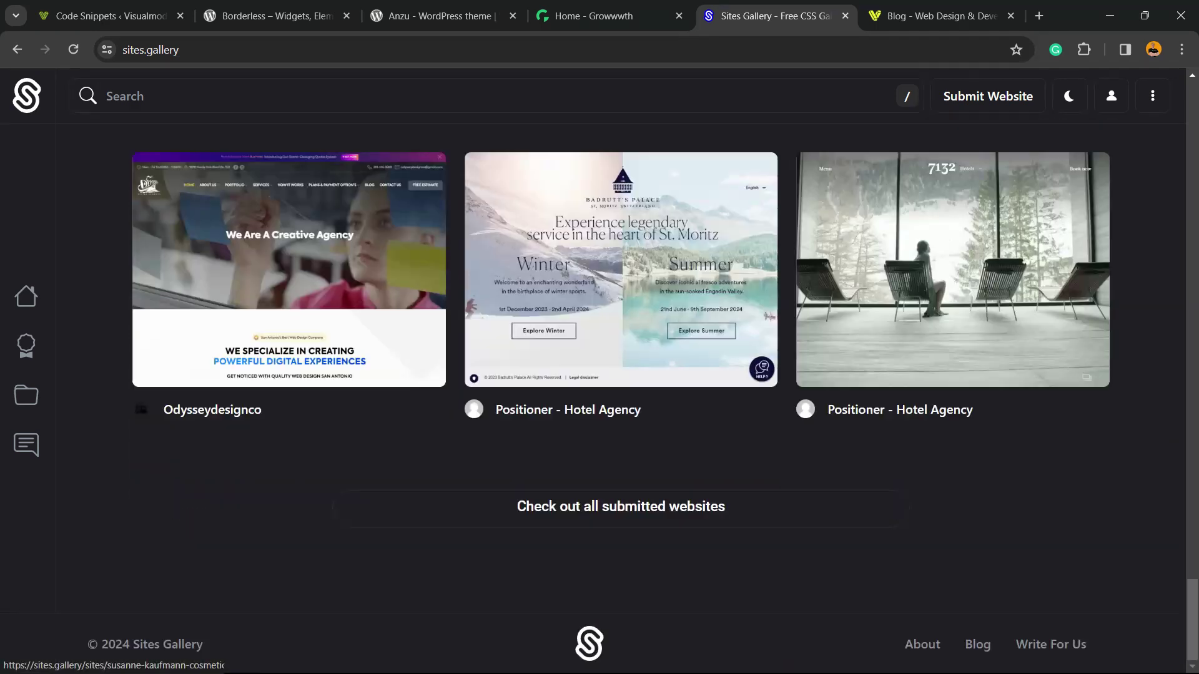
{"action": "scroll", "coordinate": [599, 375], "scroll_direction": "up", "scroll_amount": 5}
{"action": "scroll", "coordinate": [600, 375], "scroll_direction": "up", "scroll_amount": 3}
{"action": "key", "text": "ctrl+Tab"}
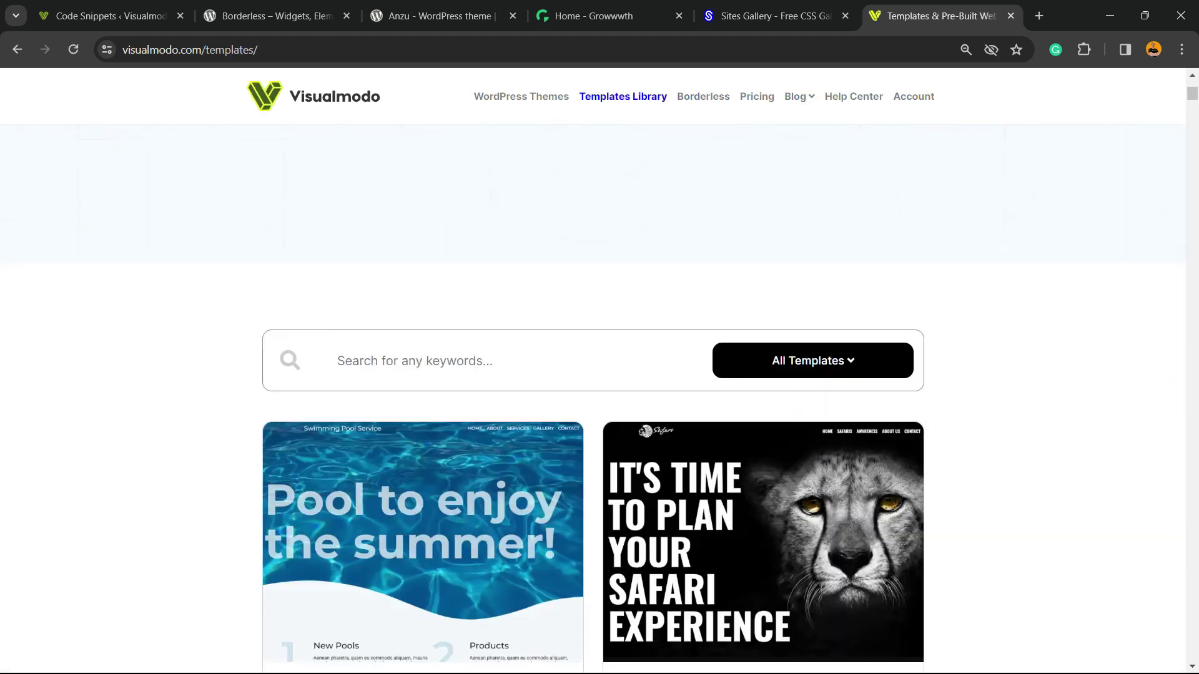
{"action": "scroll", "coordinate": [600, 375], "scroll_direction": "down", "scroll_amount": 3}
{"action": "scroll", "coordinate": [600, 375], "scroll_direction": "down", "scroll_amount": 3}
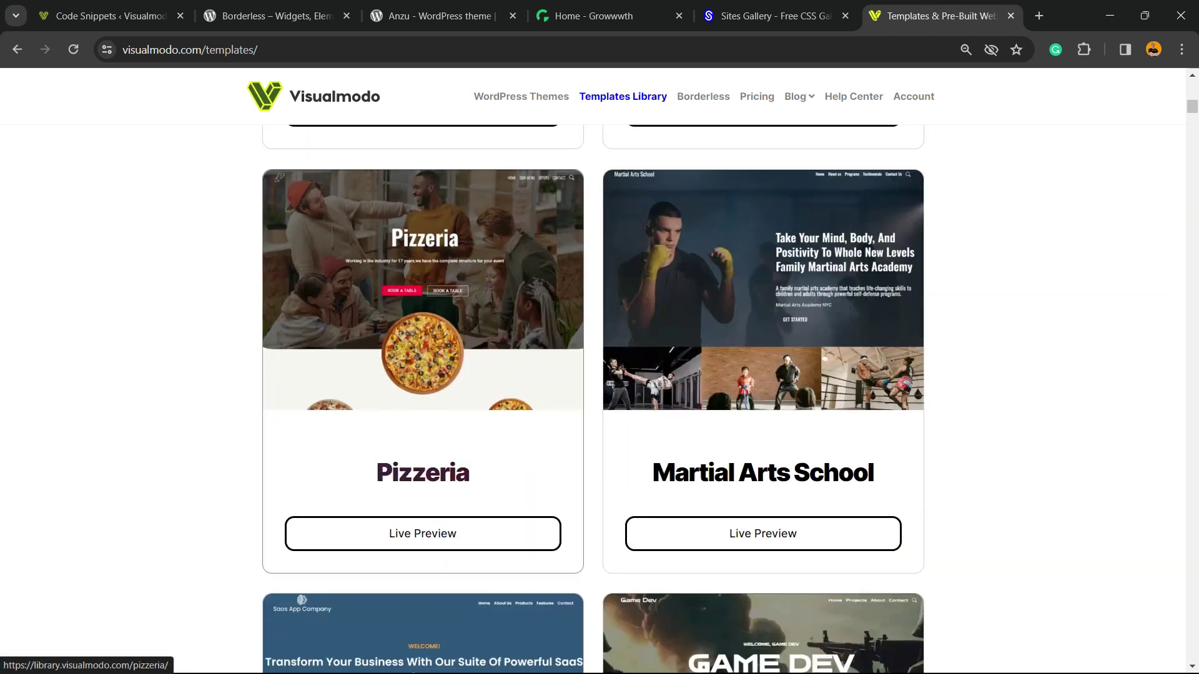
{"action": "scroll", "coordinate": [422, 393], "scroll_direction": "down", "scroll_amount": 2}
{"action": "scroll", "coordinate": [423, 393], "scroll_direction": "down", "scroll_amount": 3}
{"action": "scroll", "coordinate": [422, 393], "scroll_direction": "down", "scroll_amount": 4}
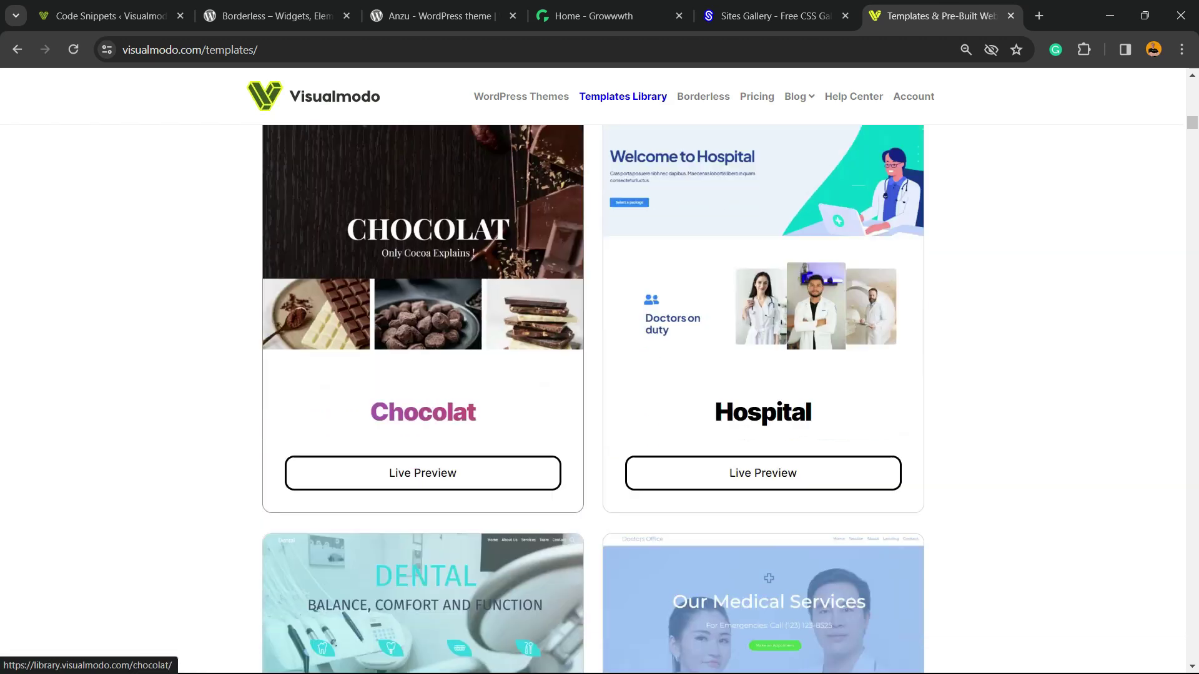
{"action": "scroll", "coordinate": [423, 394], "scroll_direction": "down", "scroll_amount": 5}
{"action": "scroll", "coordinate": [600, 400], "scroll_direction": "down", "scroll_amount": 4}
{"action": "scroll", "coordinate": [599, 400], "scroll_direction": "down", "scroll_amount": 6}
{"action": "scroll", "coordinate": [600, 400], "scroll_direction": "down", "scroll_amount": 3}
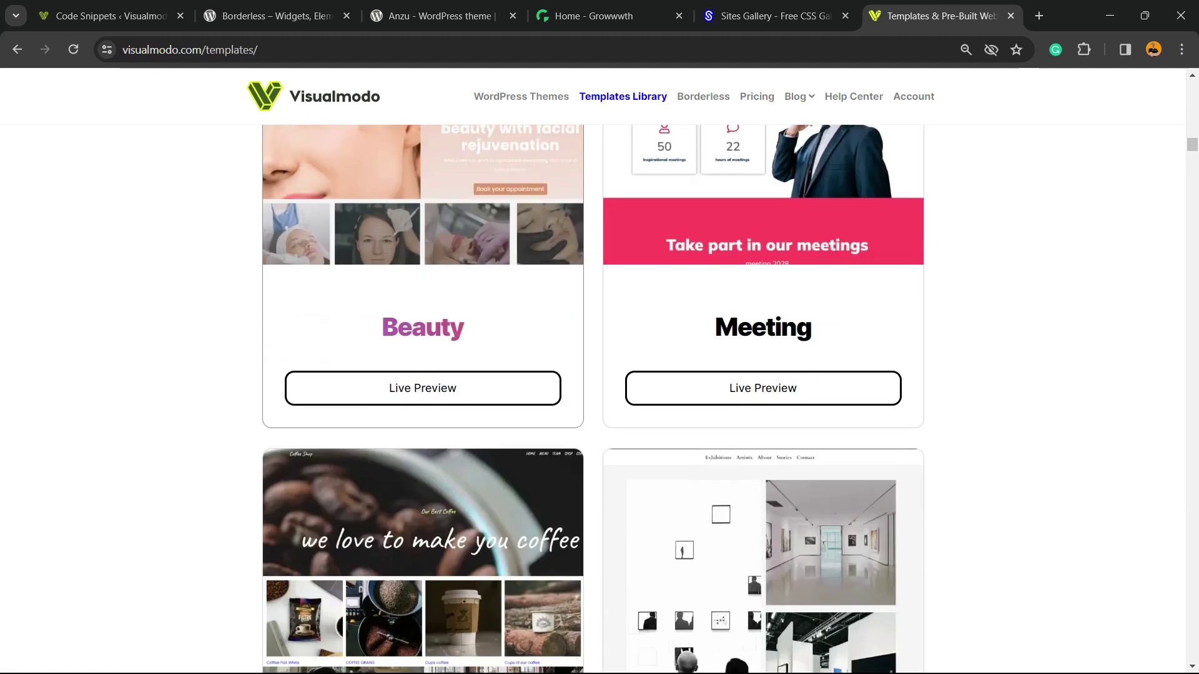
{"action": "scroll", "coordinate": [599, 399], "scroll_direction": "down", "scroll_amount": 6}
{"action": "scroll", "coordinate": [600, 400], "scroll_direction": "down", "scroll_amount": 4}
{"action": "scroll", "coordinate": [599, 399], "scroll_direction": "down", "scroll_amount": 6}
{"action": "scroll", "coordinate": [600, 399], "scroll_direction": "down", "scroll_amount": 5}
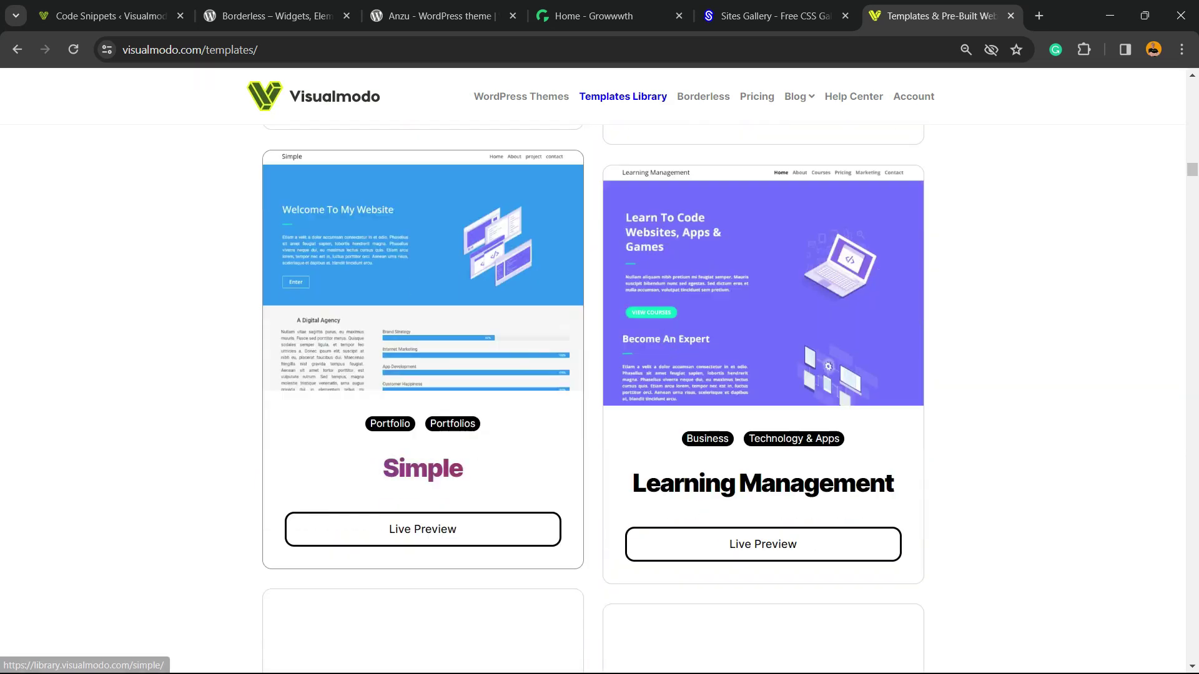
{"action": "scroll", "coordinate": [600, 399], "scroll_direction": "down", "scroll_amount": 4}
{"action": "scroll", "coordinate": [423, 394], "scroll_direction": "down", "scroll_amount": 5}
{"action": "scroll", "coordinate": [423, 394], "scroll_direction": "down", "scroll_amount": 5}
{"action": "scroll", "coordinate": [423, 394], "scroll_direction": "down", "scroll_amount": 5}
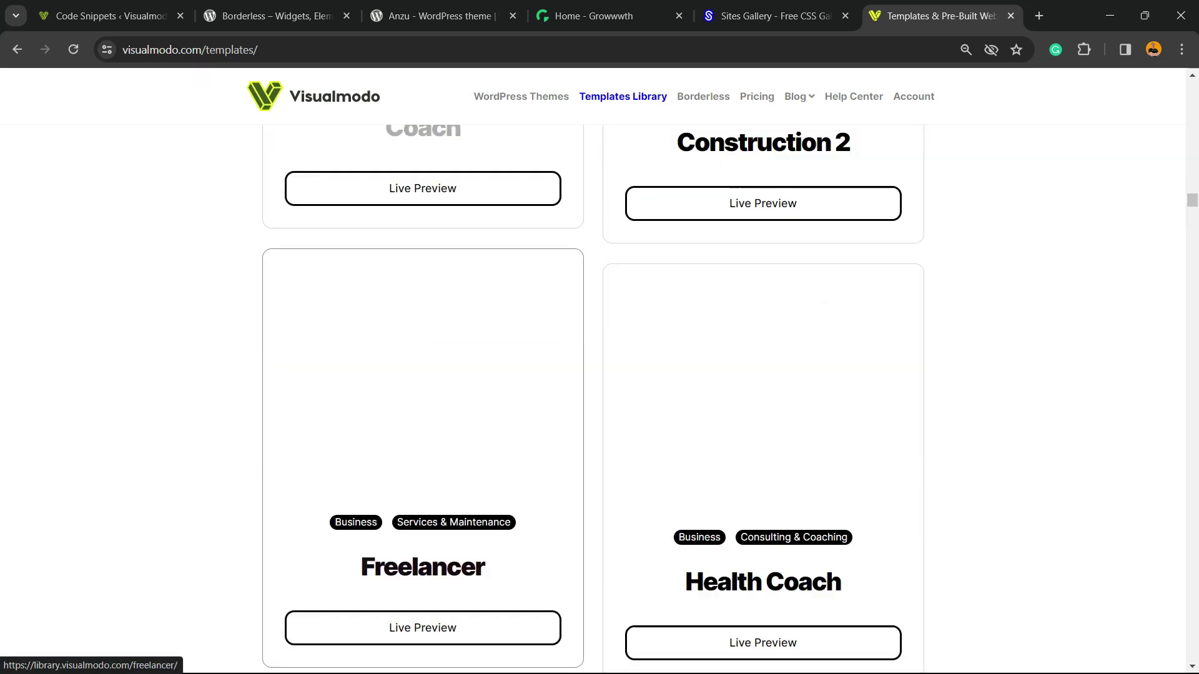
{"action": "scroll", "coordinate": [423, 393], "scroll_direction": "down", "scroll_amount": 3}
{"action": "scroll", "coordinate": [423, 393], "scroll_direction": "down", "scroll_amount": 5}
{"action": "scroll", "coordinate": [422, 393], "scroll_direction": "down", "scroll_amount": 5}
{"action": "scroll", "coordinate": [423, 393], "scroll_direction": "down", "scroll_amount": 5}
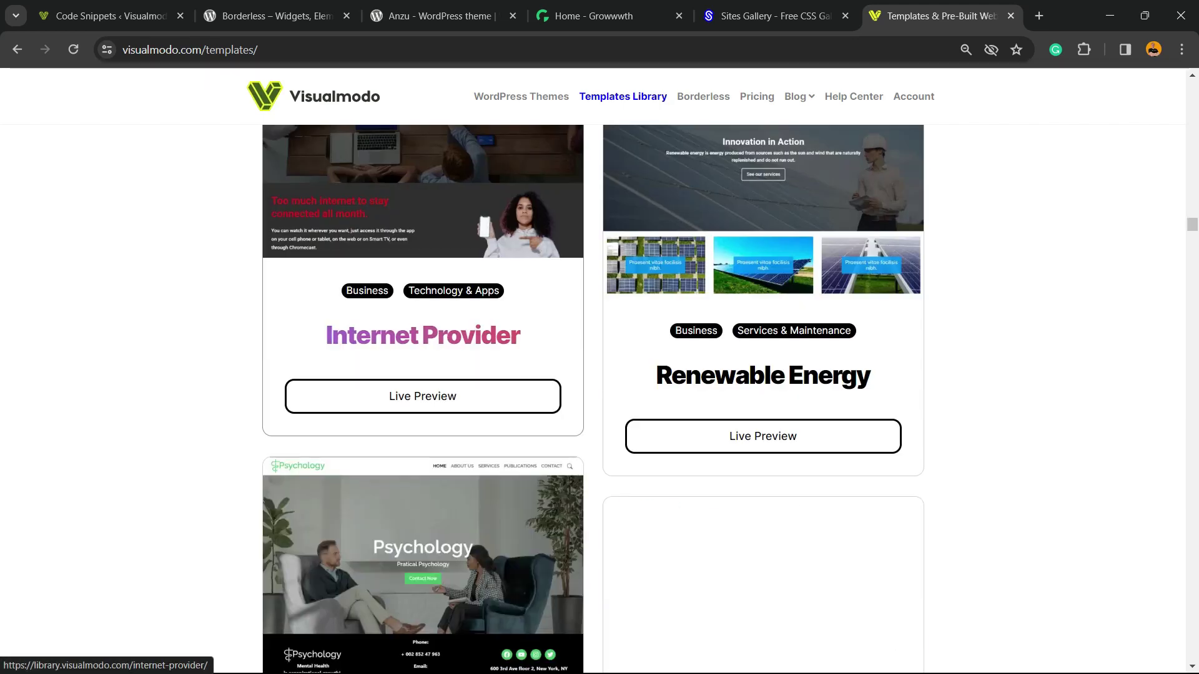
{"action": "scroll", "coordinate": [423, 394], "scroll_direction": "down", "scroll_amount": 4}
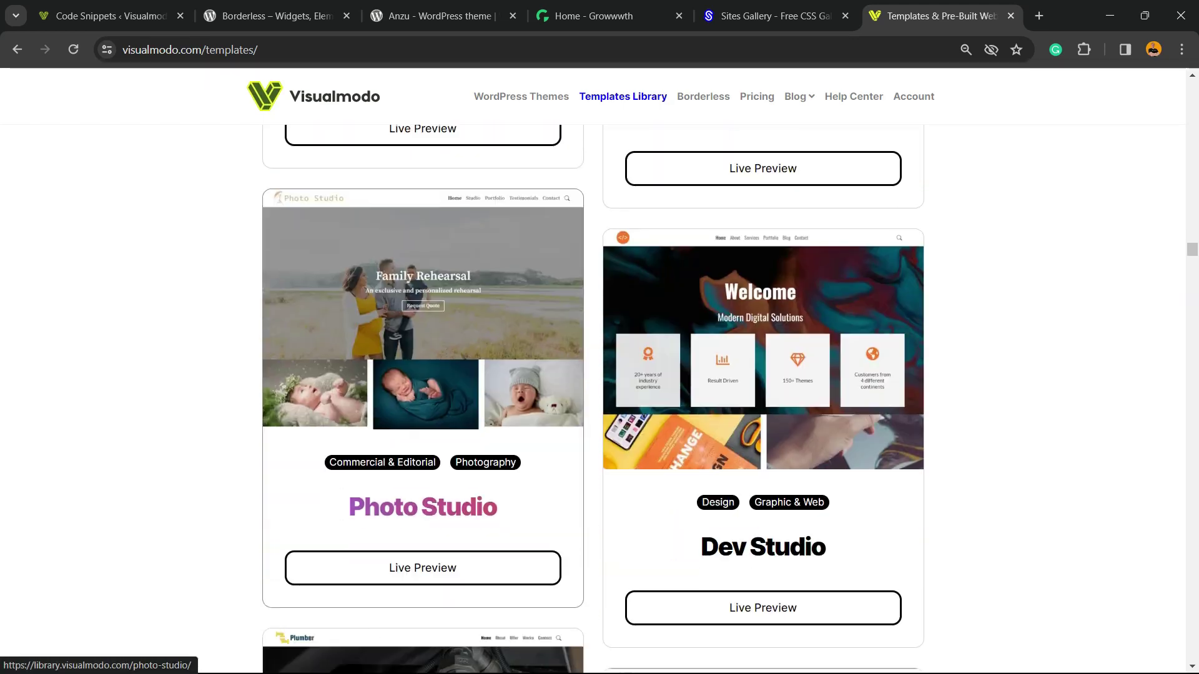